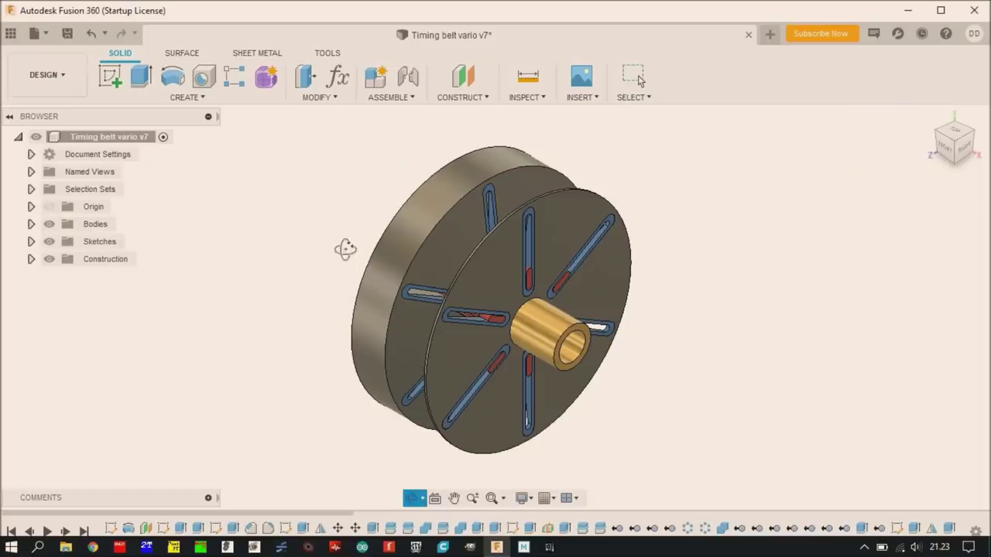
Orbit the v7 pulley to a three-quarter view, list its bodies, and show the Body54 cover.
shift+middle_drag(346, 249, 533, 247)
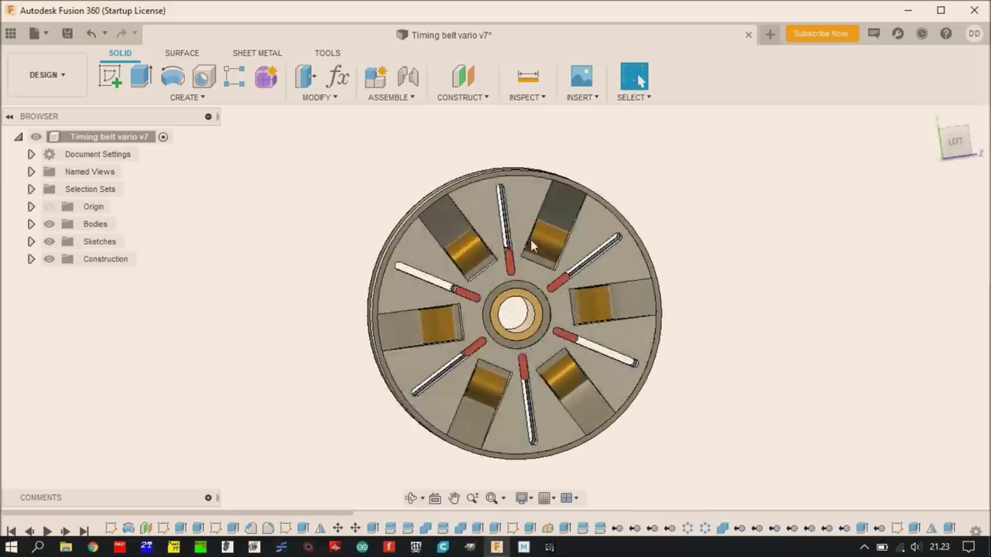
shift+middle_drag(365, 228, 444, 215)
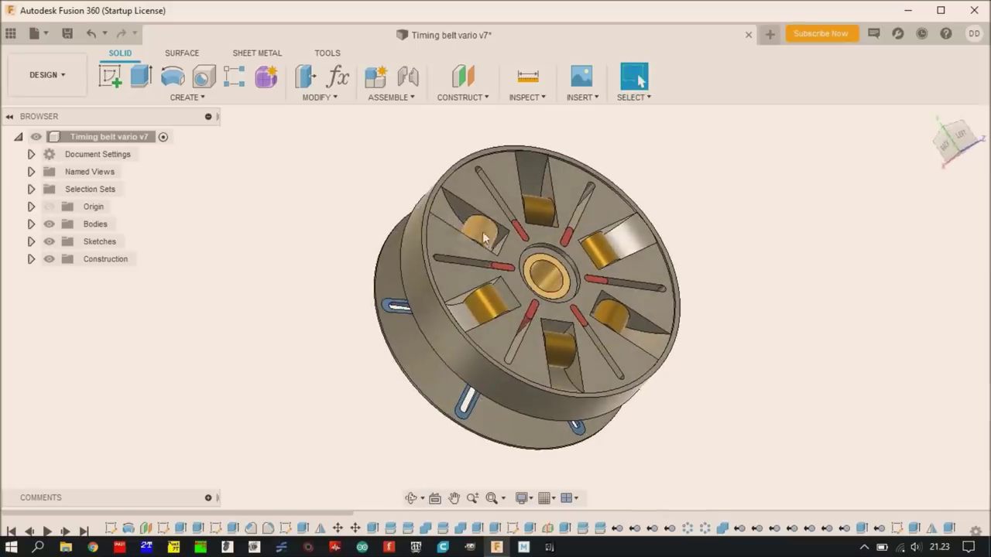
click(30, 223)
click(61, 328)
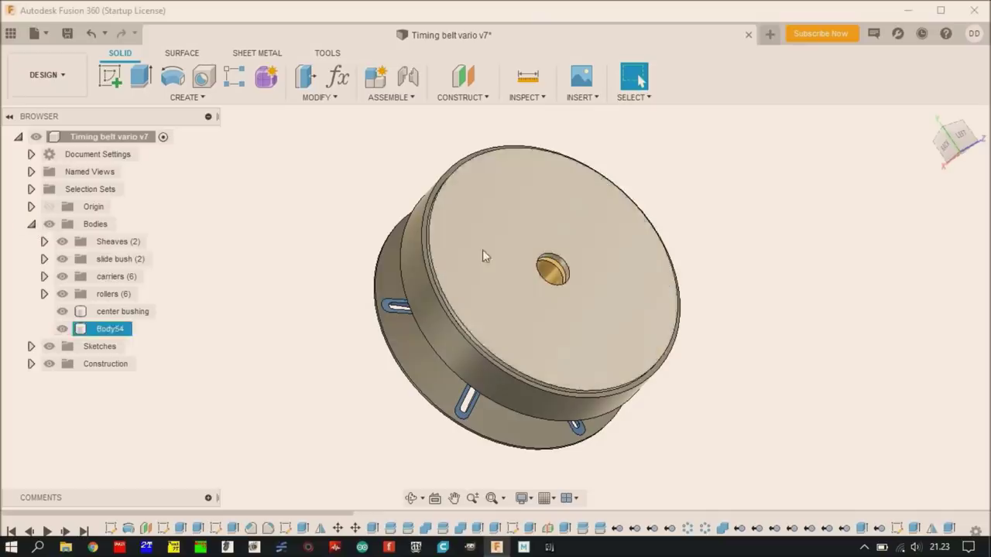
shift+middle_drag(314, 354, 506, 230)
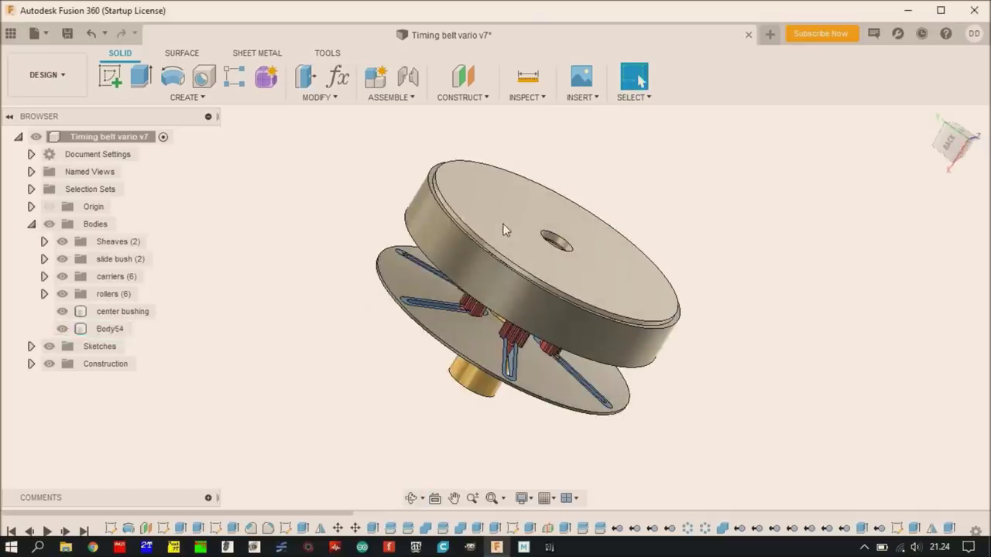
Hide the Body54 cover and turn the pulley nearly face-on to the six rollers.
click(62, 328)
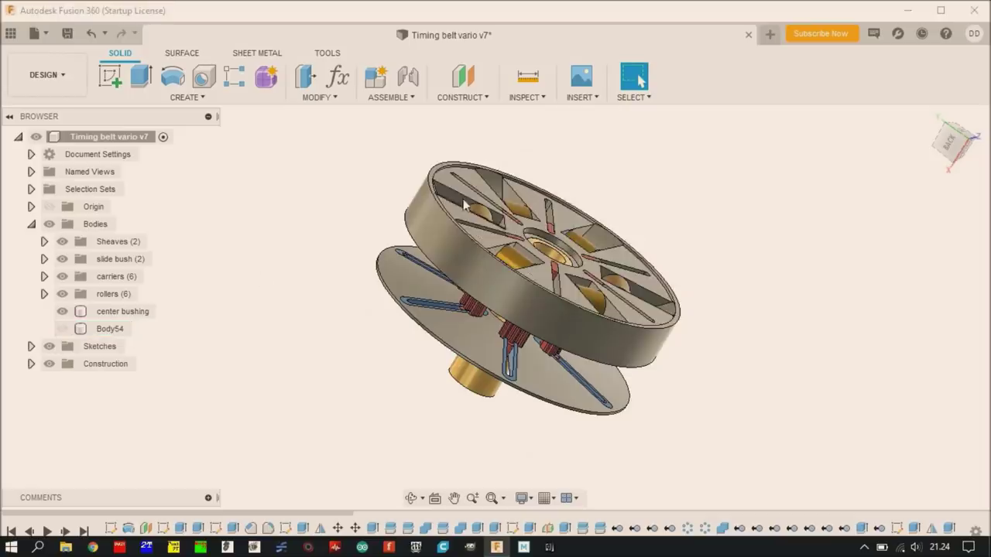
scroll(467, 192, up, 5)
shift+middle_drag(499, 209, 437, 206)
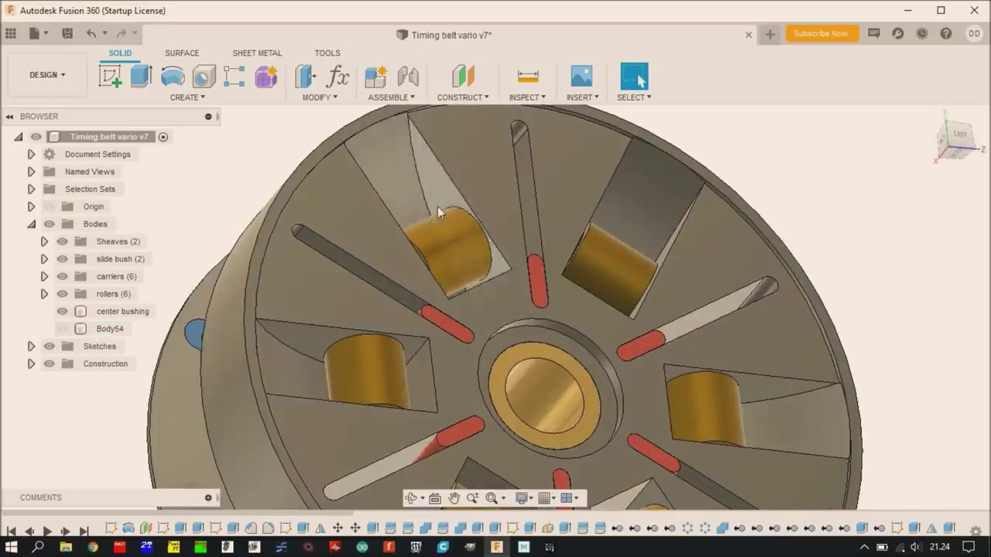
scroll(727, 292, down, 2)
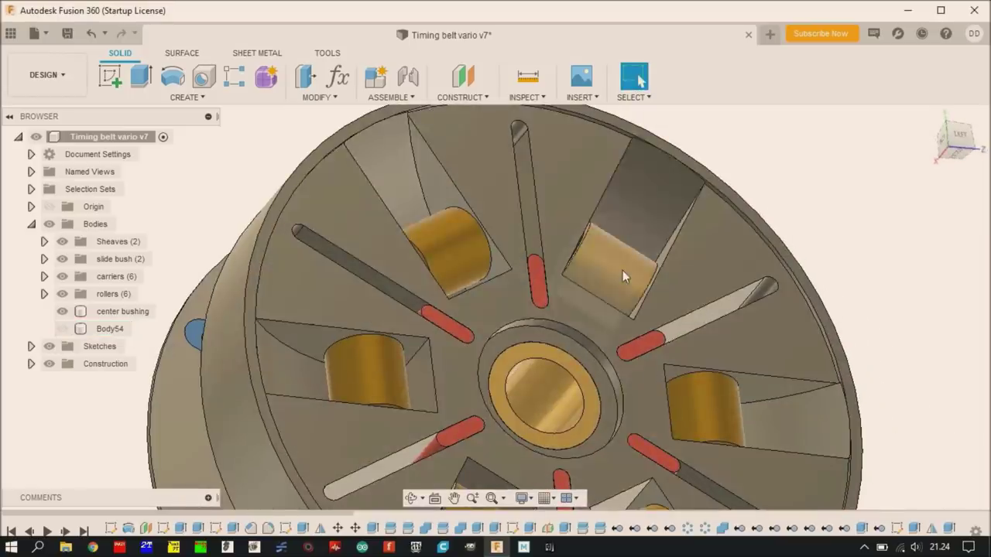
scroll(622, 269, down, 4)
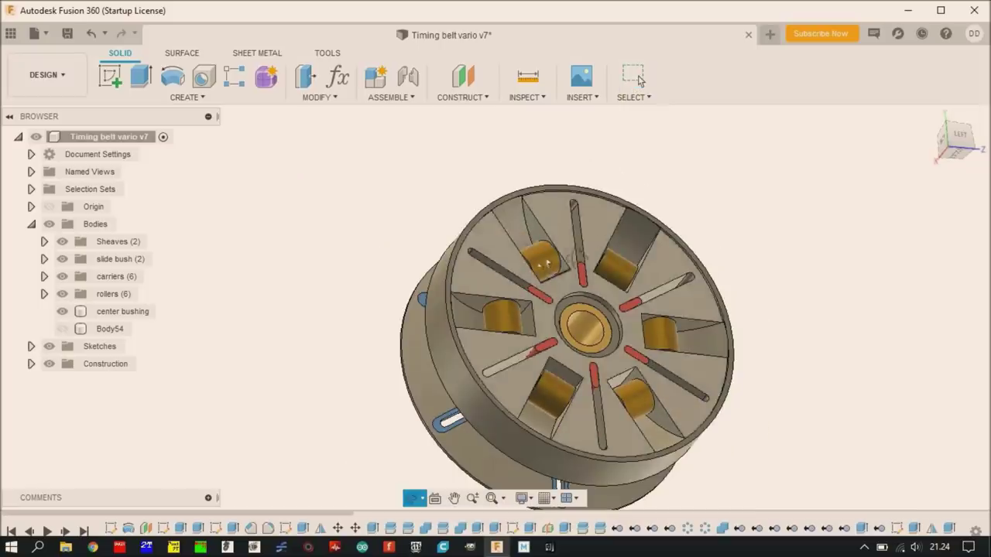
shift+middle_drag(573, 260, 517, 306)
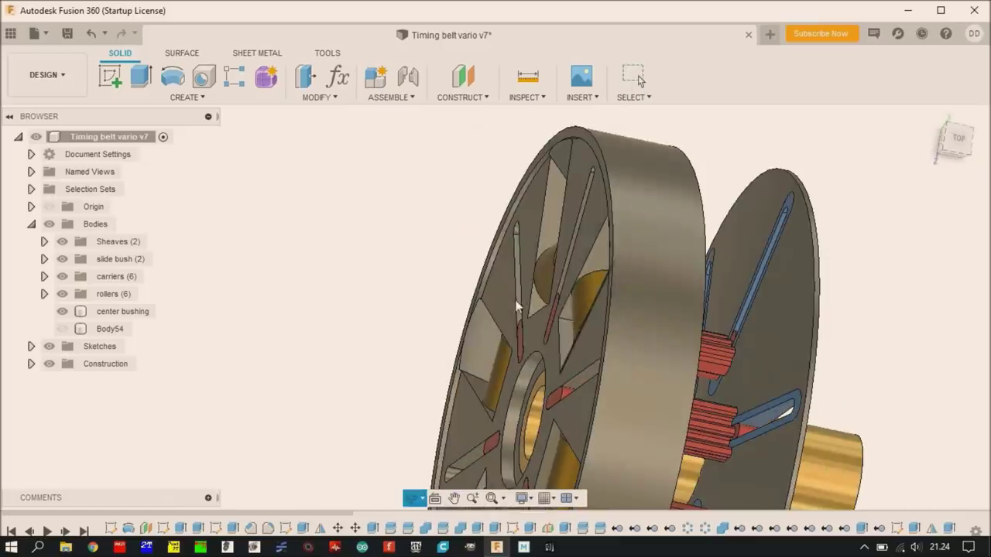
Show the Body54 cover, hide it again, and orbit round to the opposite spoked face.
click(63, 329)
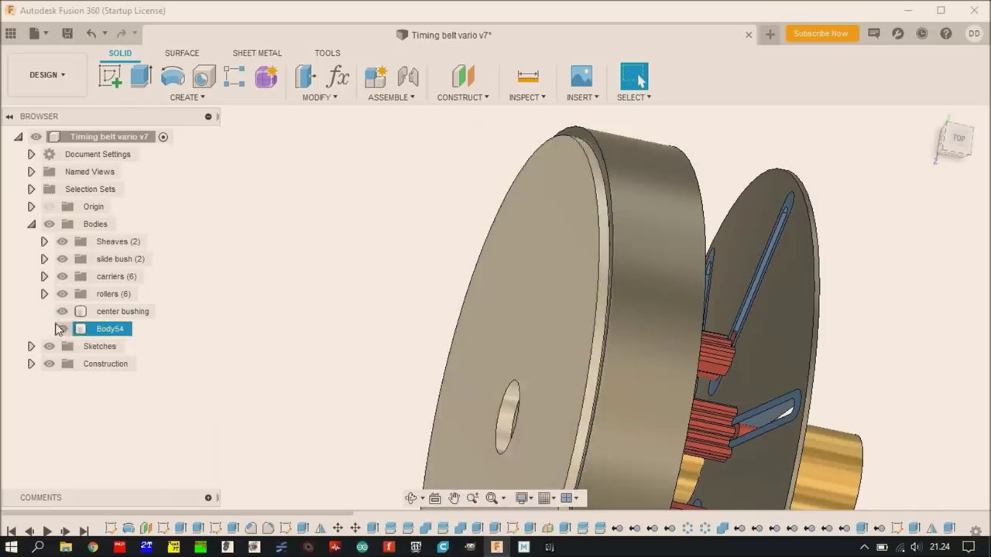
click(58, 326)
shift+middle_drag(398, 372, 533, 223)
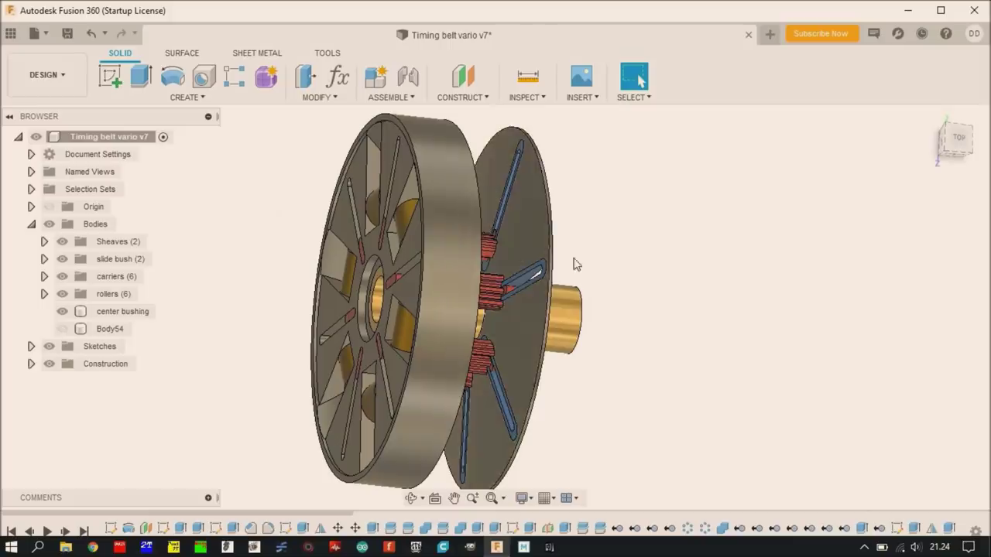
mouse_move(571, 275)
shift+middle_down()
mouse_move(547, 247)
mouse_move(575, 250)
mouse_move(586, 265)
shift+middle_up()
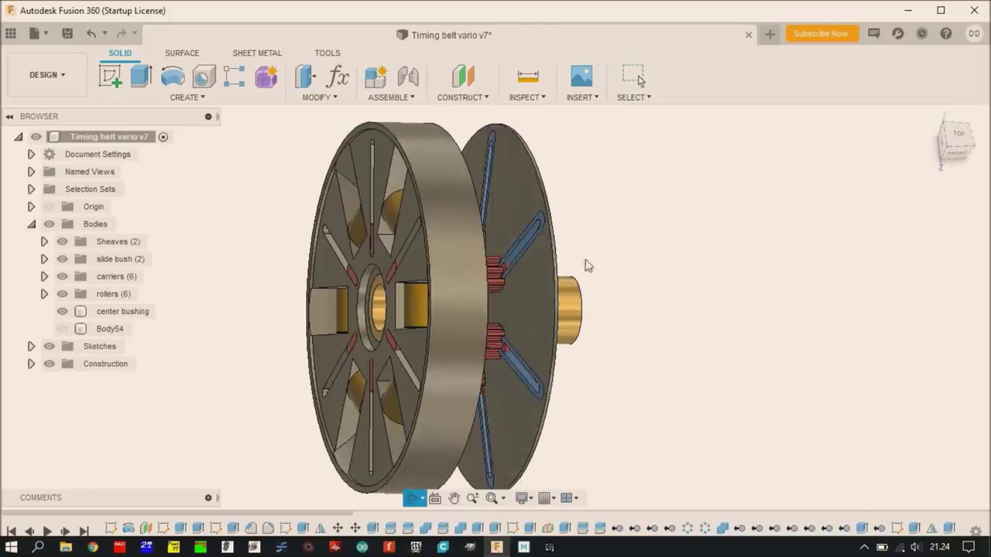
shift+middle_drag(297, 290, 433, 301)
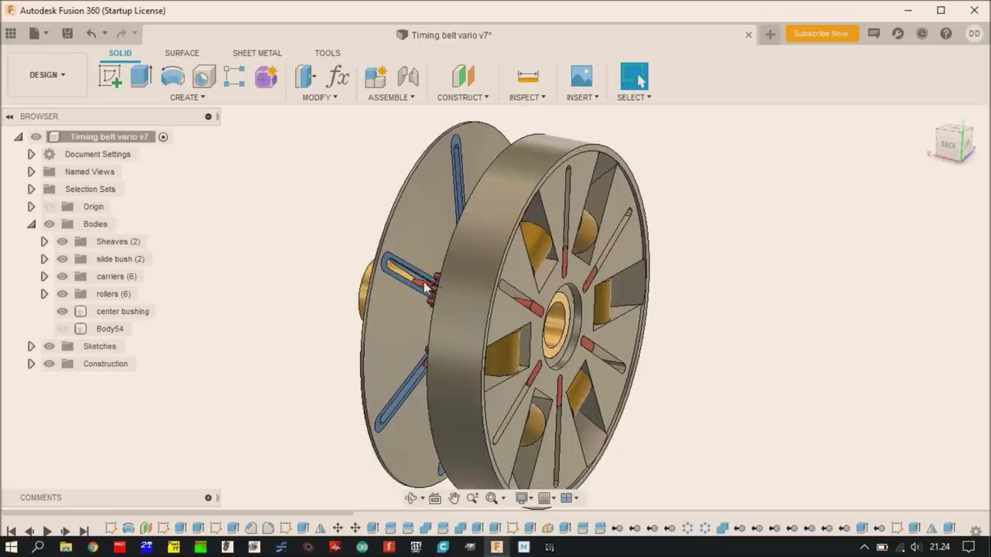
Expand the slide bush groups and hide the left (6) slide bushes.
click(43, 259)
click(82, 278)
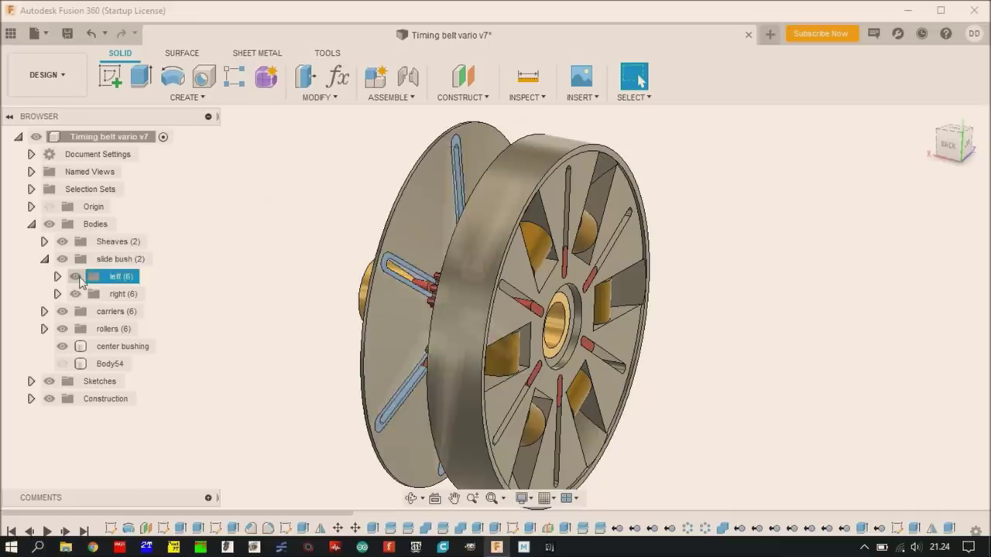
click(78, 295)
click(79, 278)
click(75, 276)
Hide the Body28 sheave and orbit around the remaining Body35 sheave.
click(43, 242)
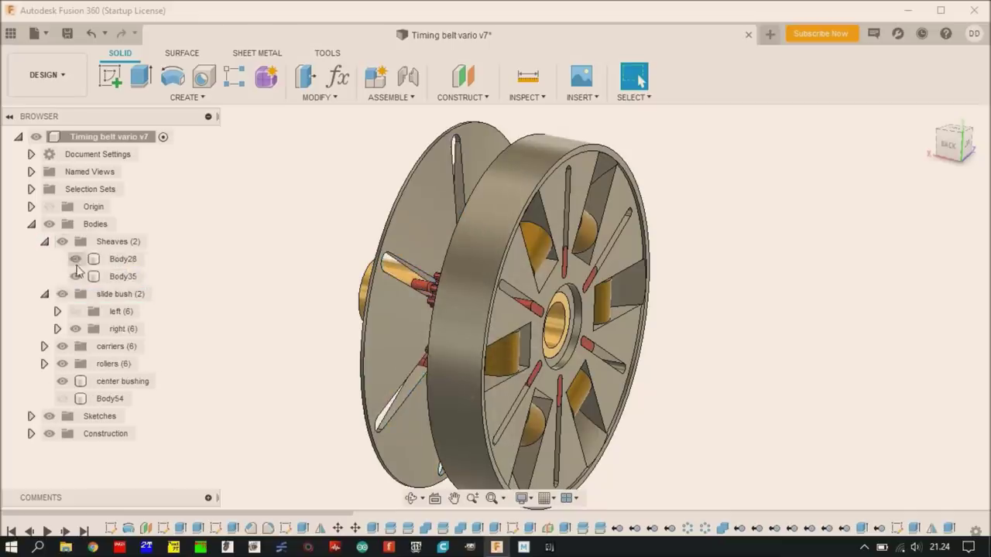
click(77, 263)
click(76, 258)
shift+middle_drag(224, 265, 414, 283)
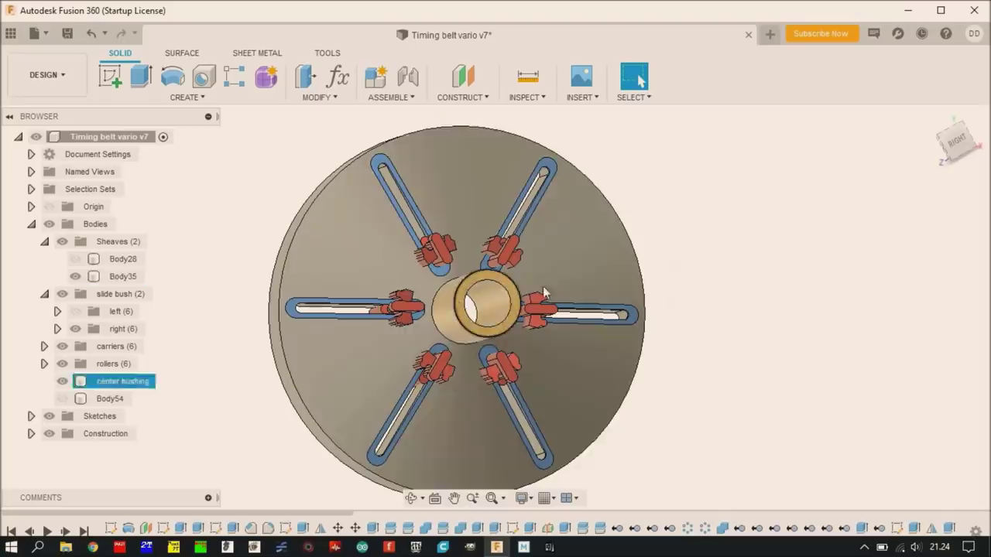
click(542, 288)
shift+middle_drag(542, 288, 474, 298)
key(Escape)
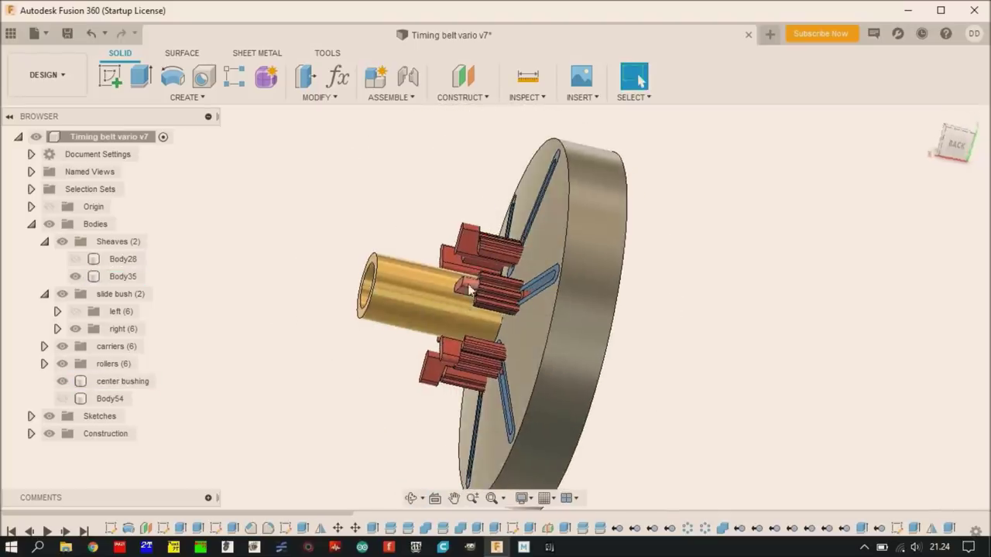
Show the left (6) slide bushes, orbit to the shaft side, then hide them again.
click(72, 312)
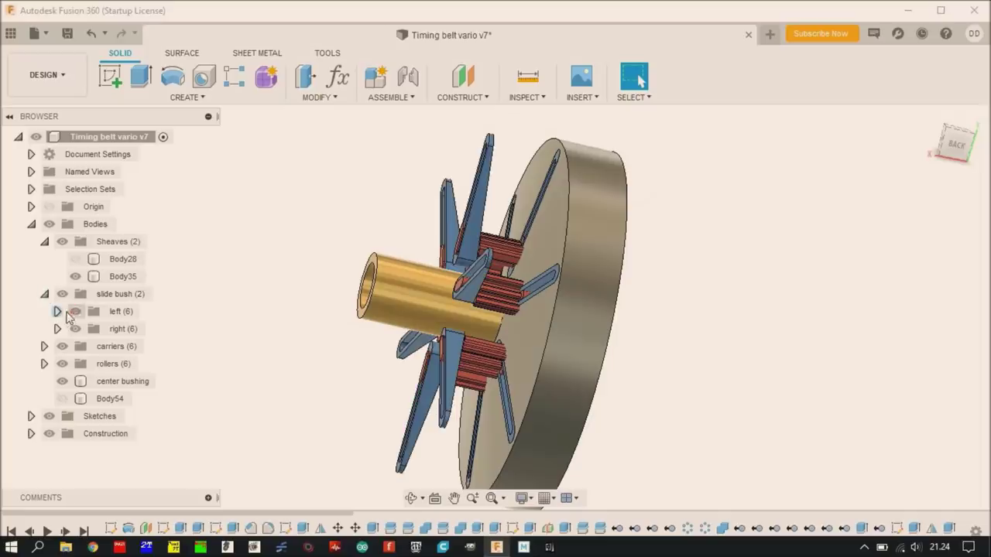
shift+middle_drag(335, 338, 440, 266)
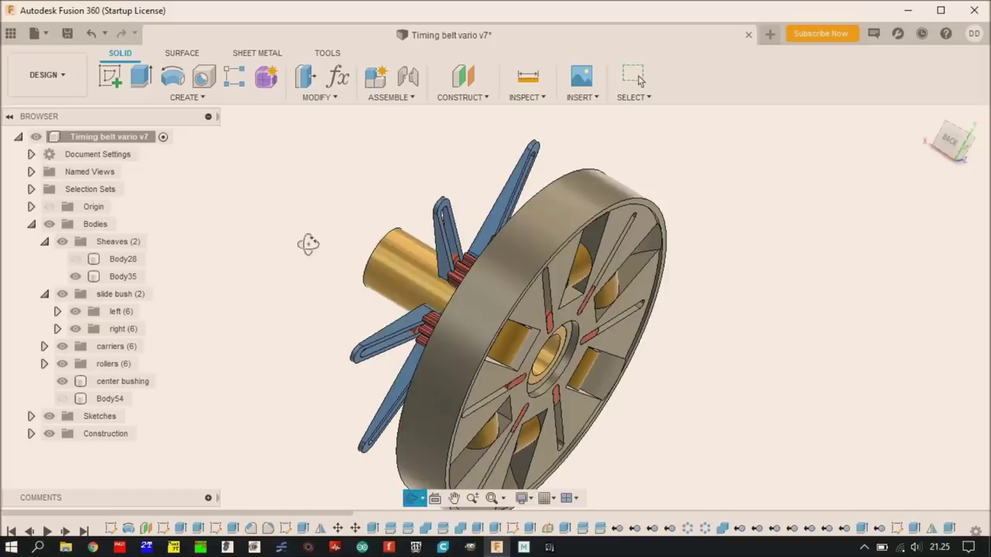
shift+middle_drag(308, 244, 387, 249)
click(80, 314)
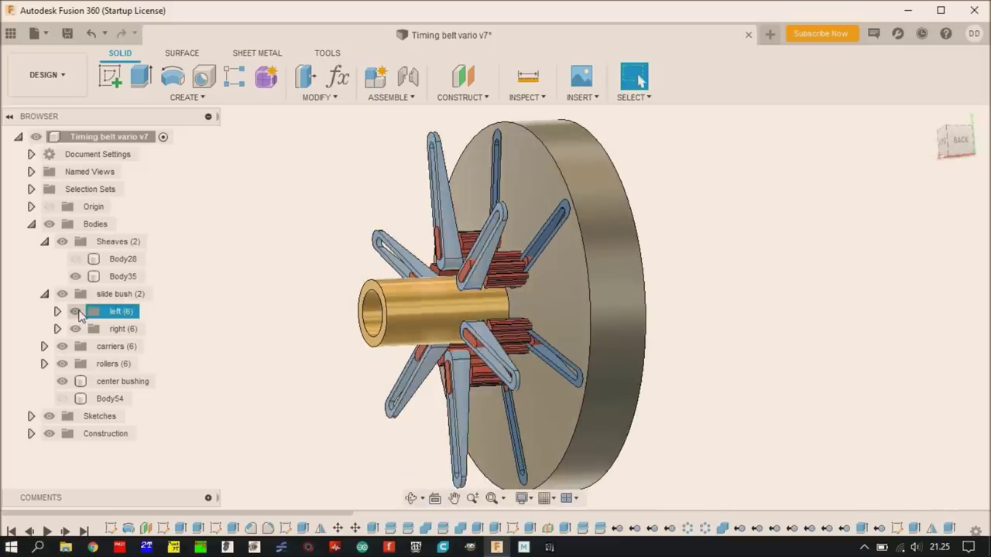
click(75, 311)
Orbit around the disc and center bushing to show the red carriers.
shift+middle_drag(299, 343, 367, 258)
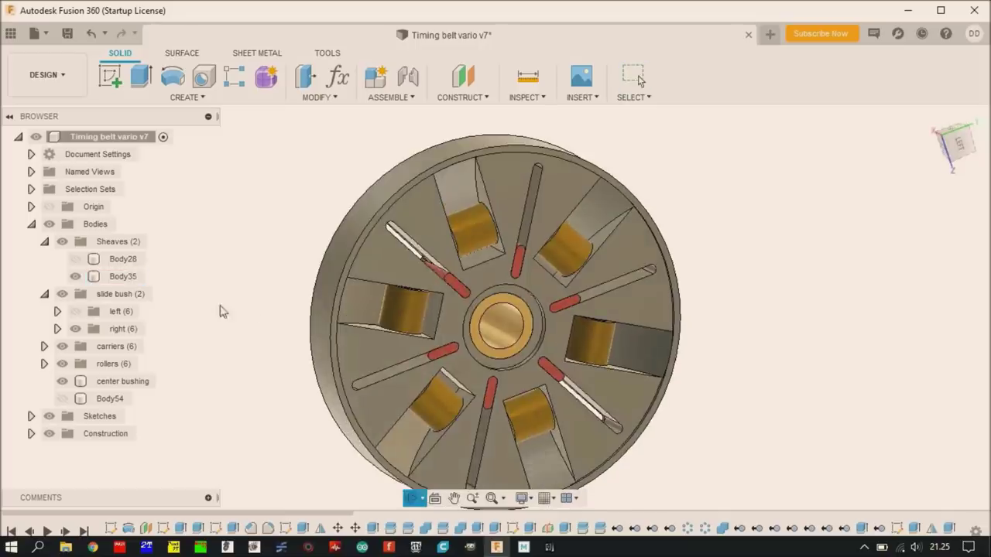
shift+middle_drag(220, 312, 281, 321)
click(402, 323)
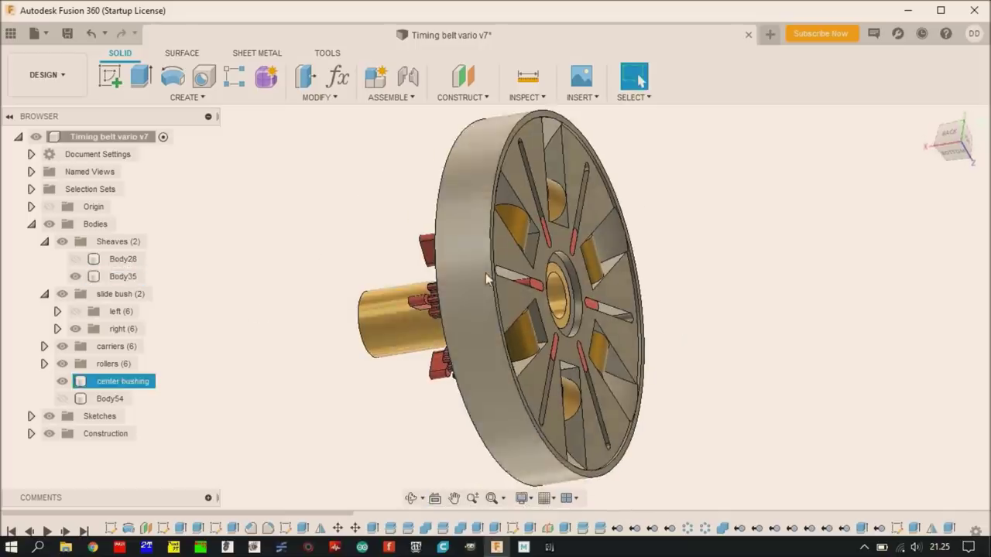
shift+middle_drag(393, 330, 539, 232)
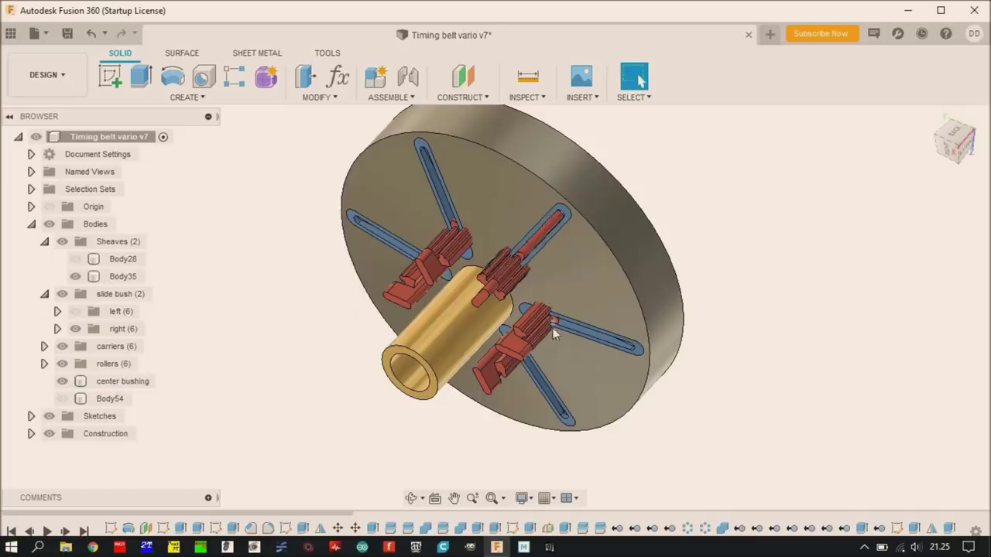
shift+middle_drag(554, 333, 415, 319)
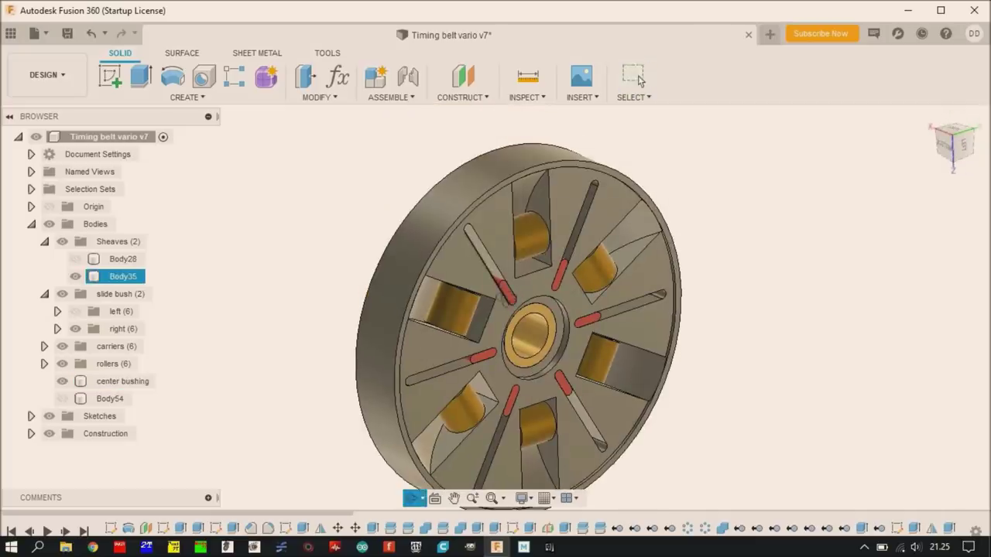
mouse_move(495, 310)
shift+middle_down()
mouse_move(569, 306)
mouse_move(568, 272)
mouse_move(485, 295)
shift+middle_up()
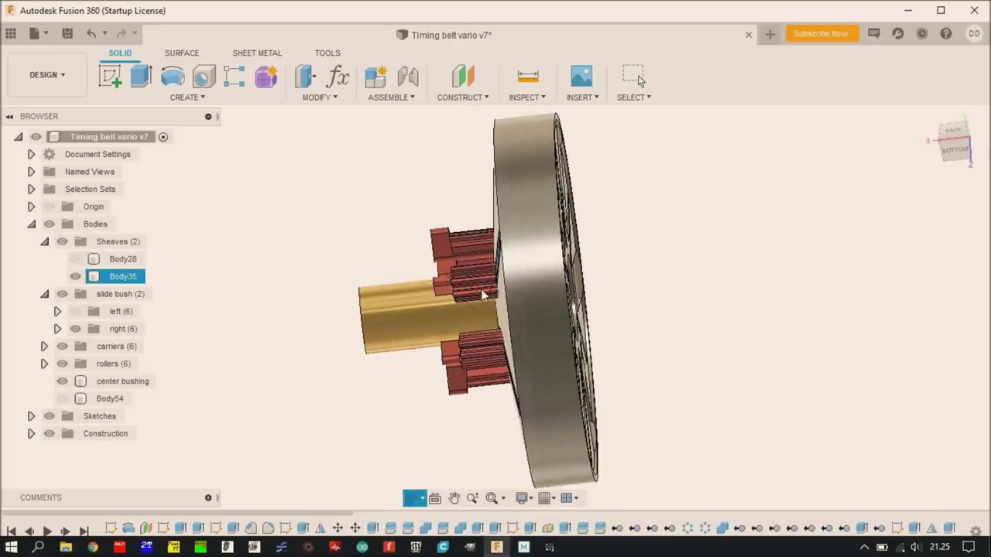
key(Escape)
click(95, 259)
click(75, 258)
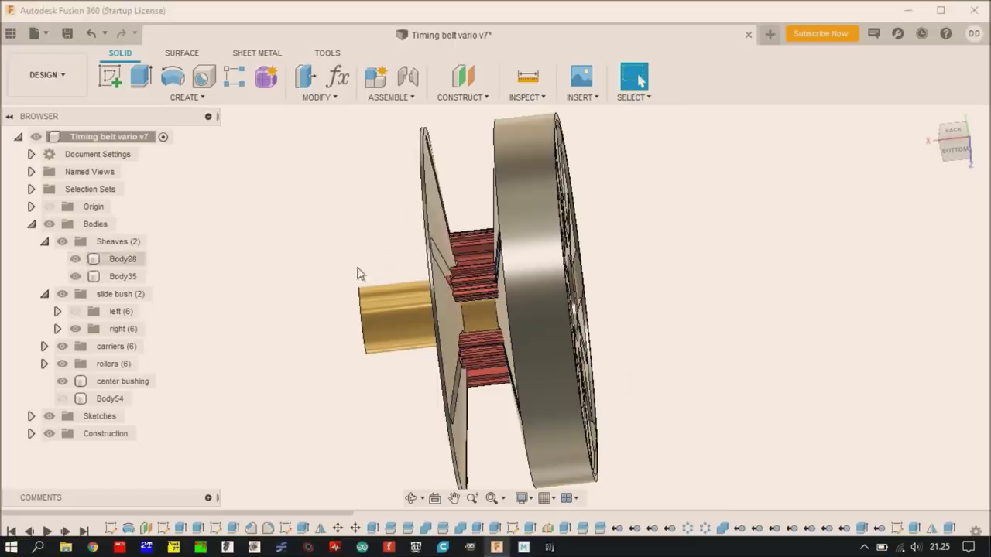
key(Escape)
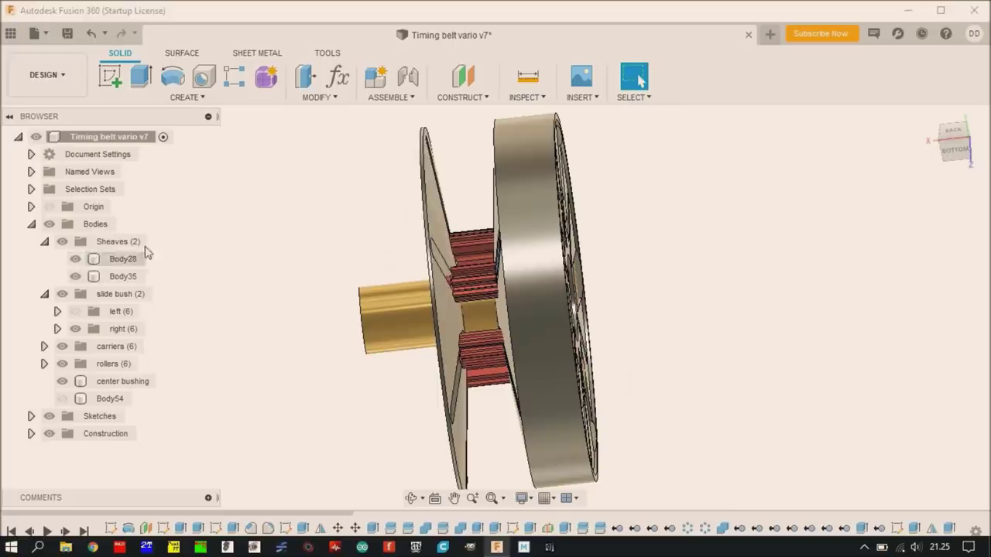
click(62, 398)
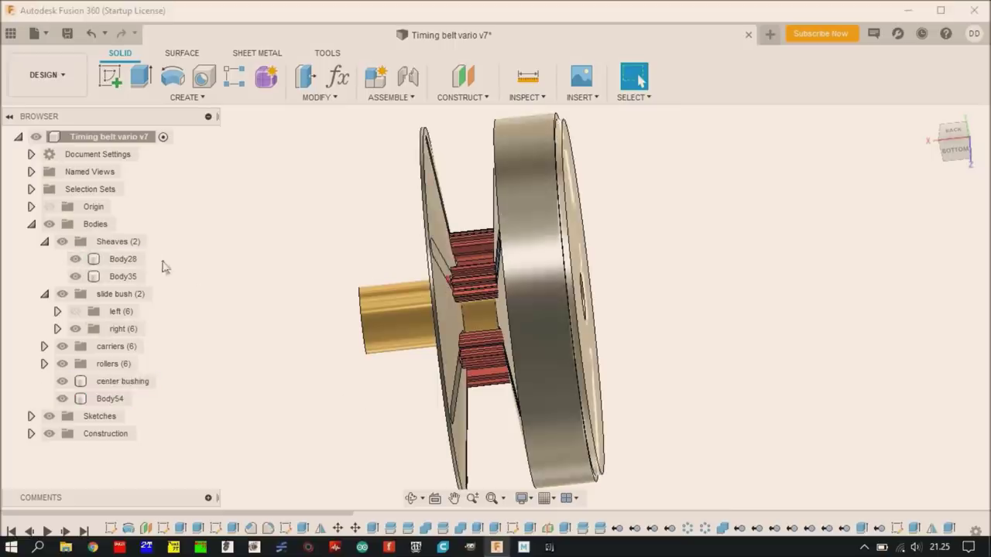
click(75, 277)
shift+middle_drag(410, 398, 583, 281)
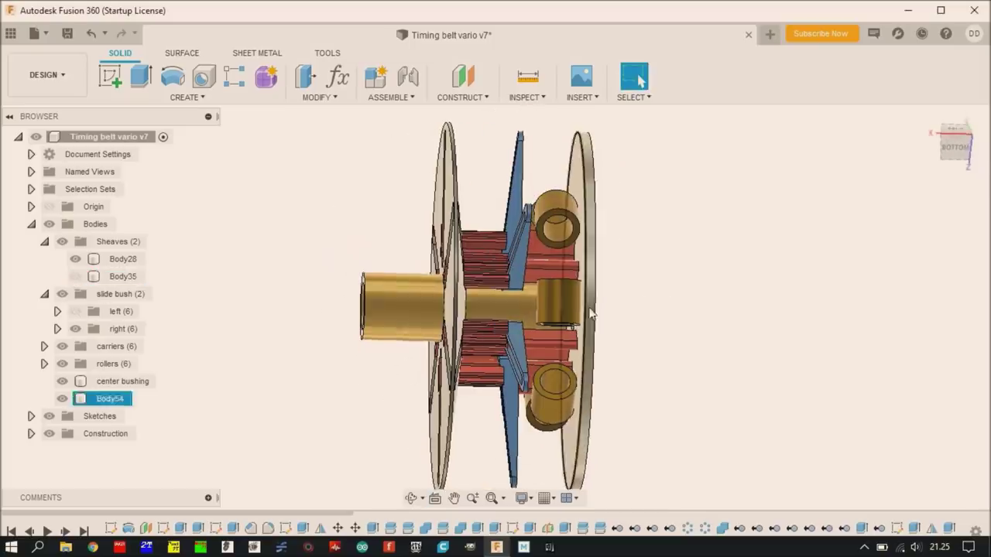
click(582, 282)
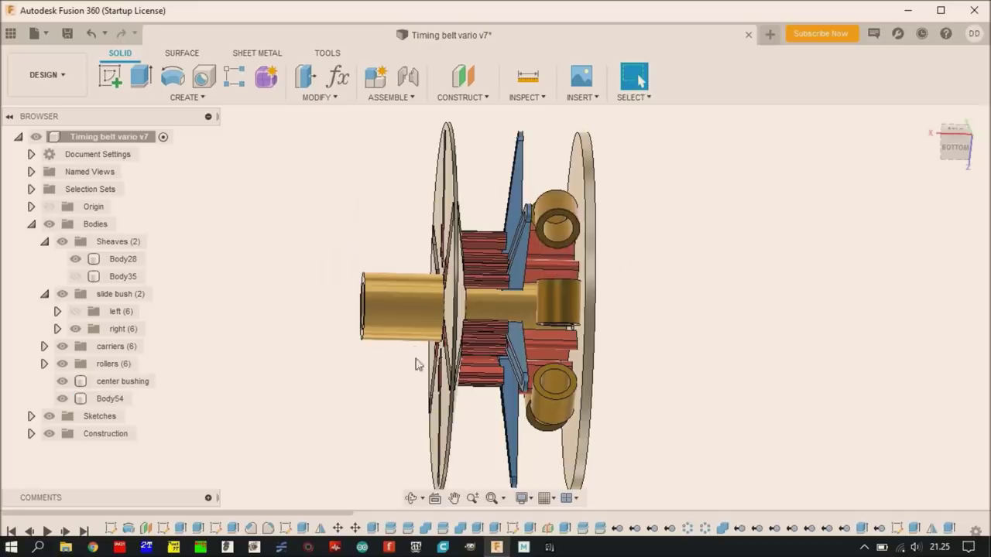
shift+middle_drag(416, 364, 451, 304)
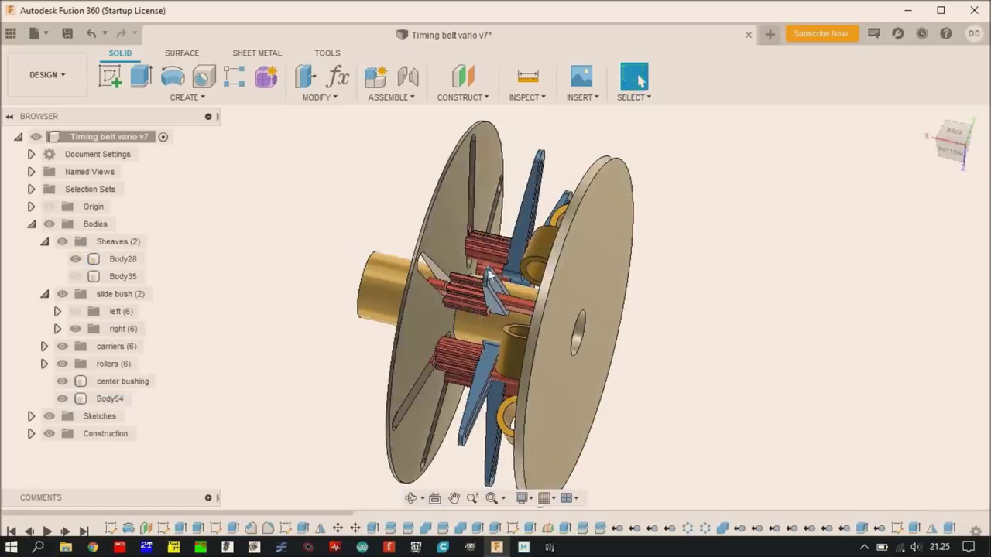
shift+middle_drag(692, 372, 439, 348)
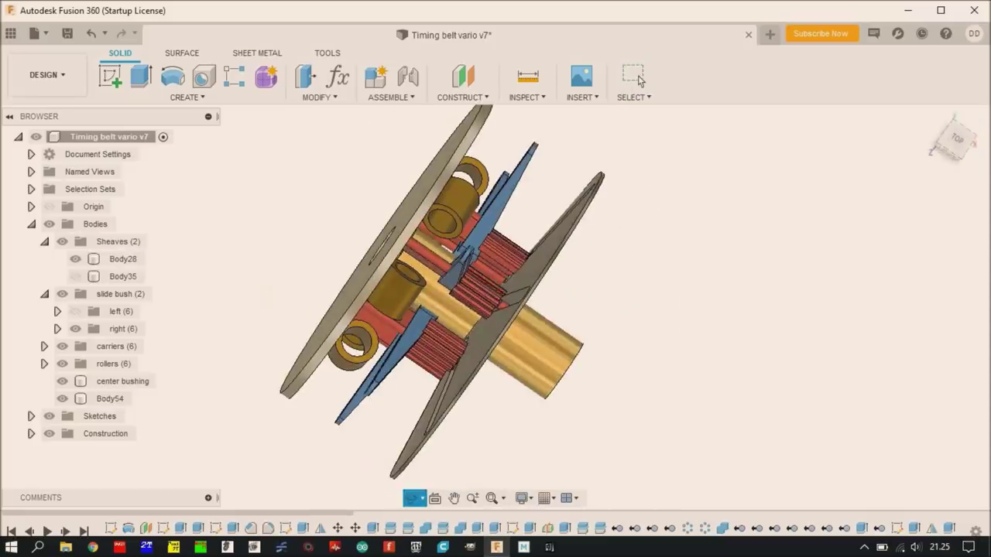
key(F6)
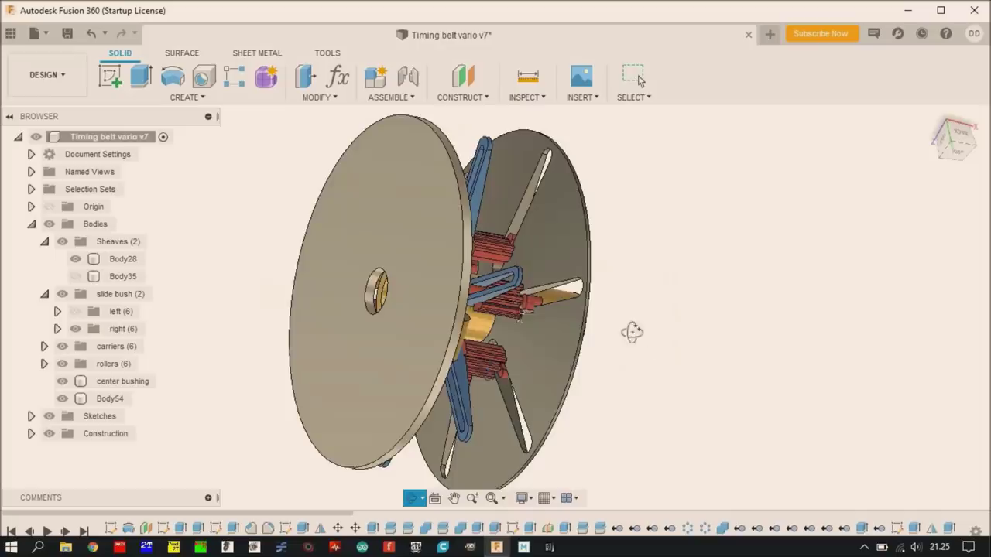
shift+middle_drag(632, 332, 449, 322)
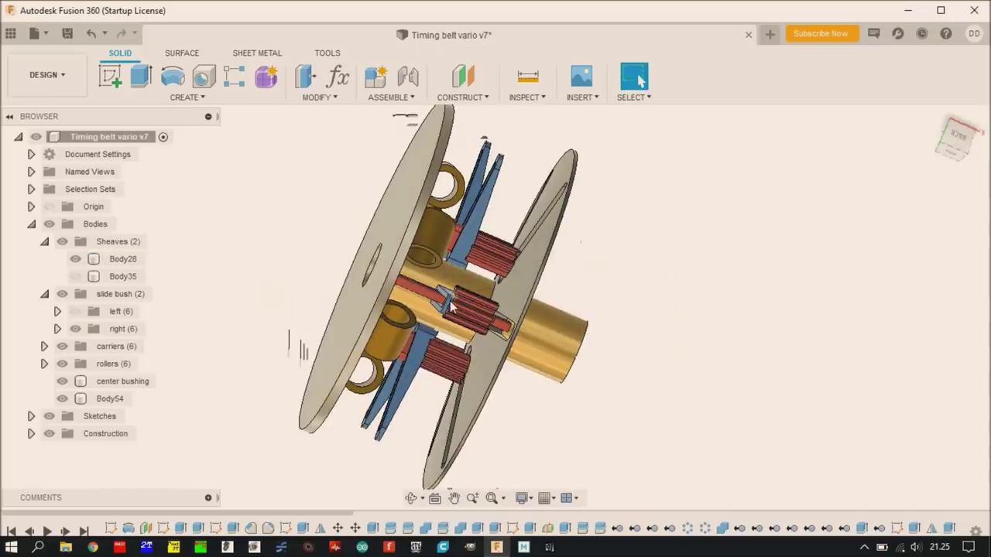
shift+middle_drag(482, 297, 494, 302)
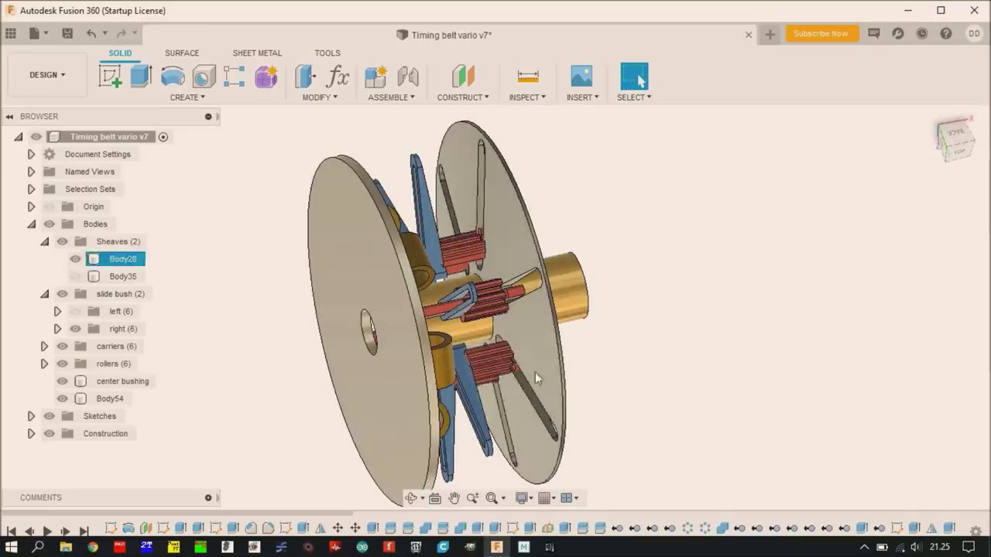
shift+middle_drag(575, 346, 374, 306)
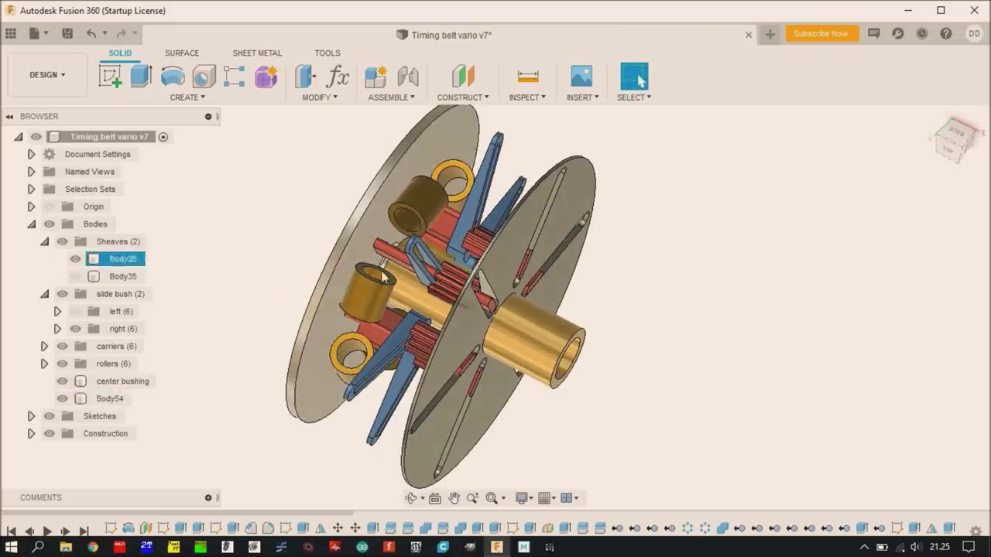
click(404, 288)
shift+middle_drag(404, 288, 640, 81)
shift+middle_drag(449, 295, 473, 273)
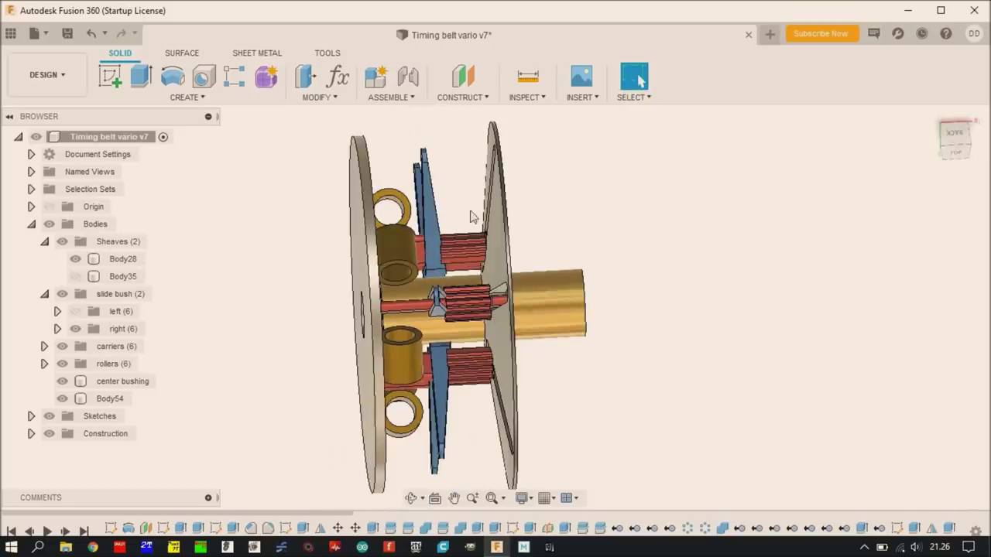
shift+middle_drag(456, 331, 666, 325)
Hide the Body28 sheave and orbit to a face-on view of the Body54 disc.
click(447, 261)
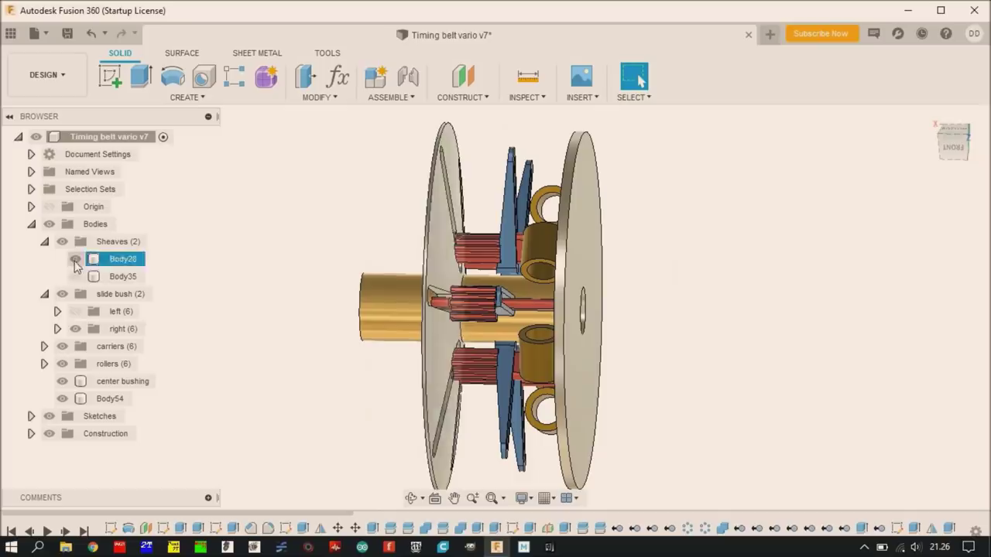
click(75, 258)
shift+middle_drag(308, 297, 391, 318)
click(633, 76)
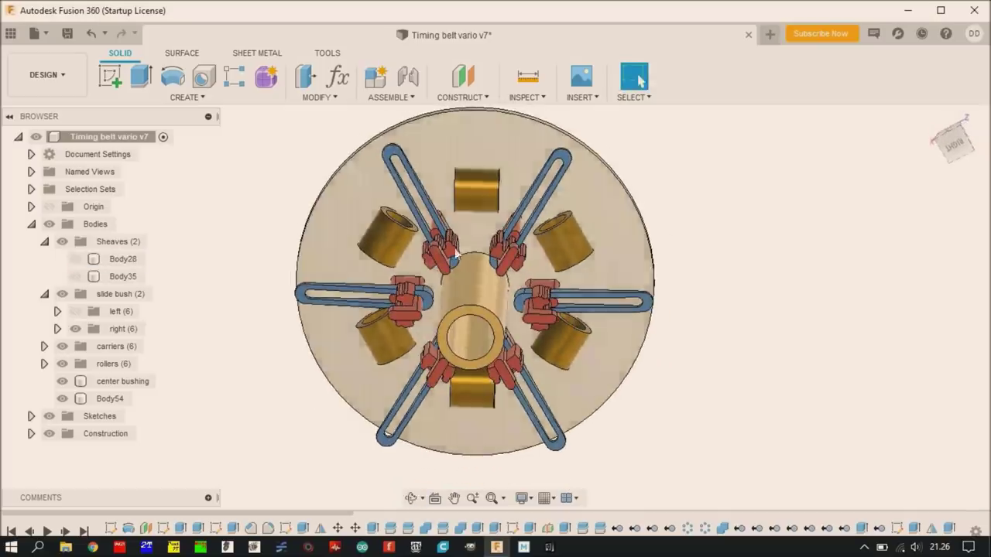
click(511, 312)
shift+middle_drag(511, 311, 493, 238)
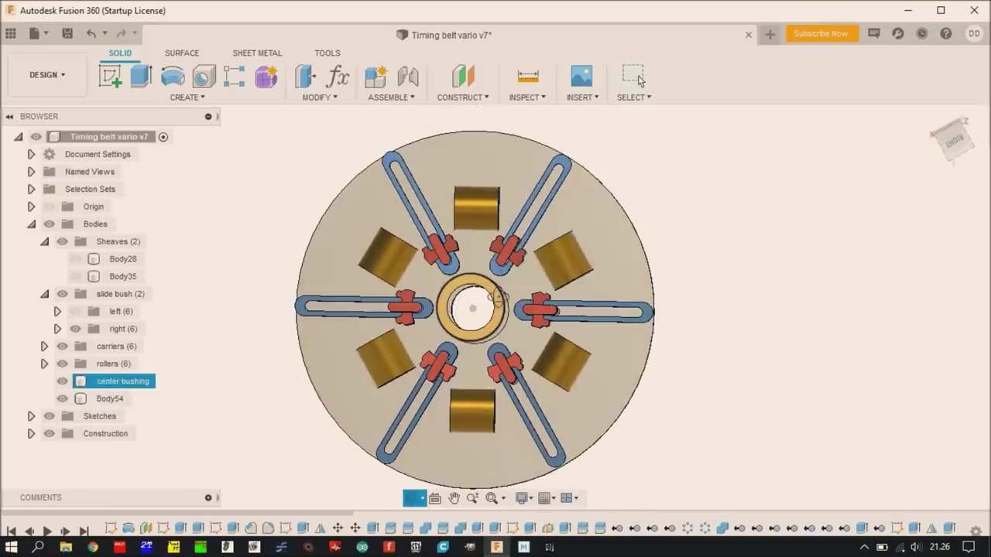
key(Escape)
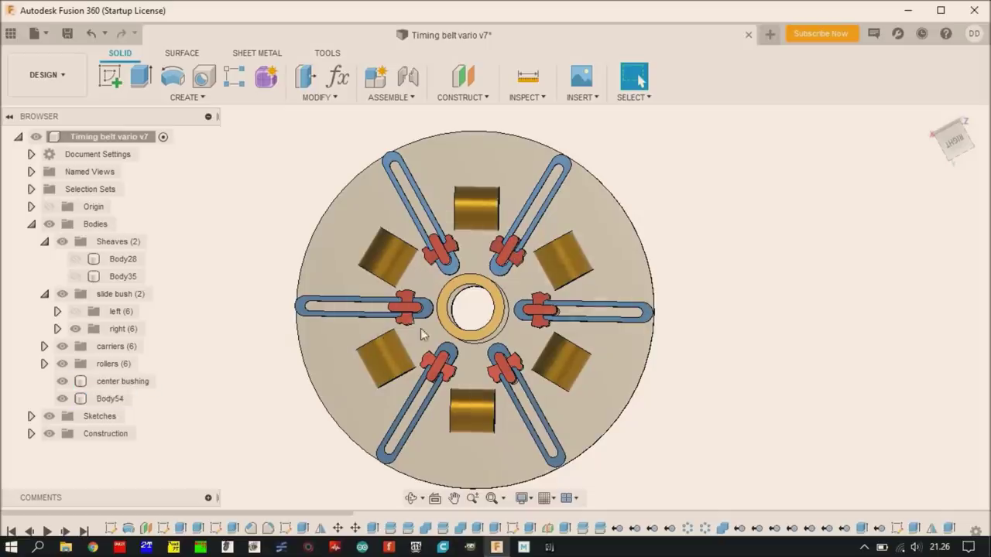
Tilt the assembly to inspect the center bushing and carriers, then return face-on.
shift+middle_drag(490, 267, 506, 282)
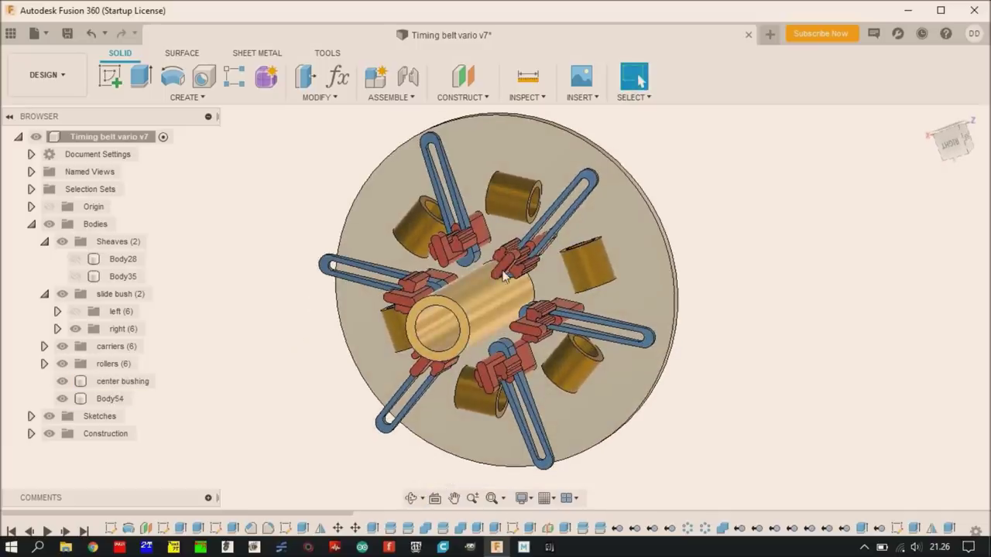
click(500, 322)
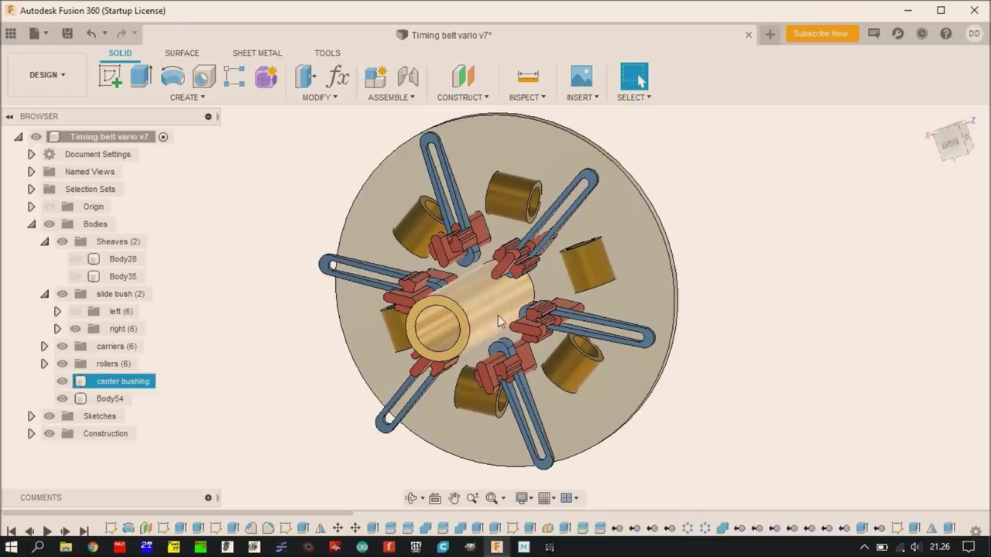
shift+middle_drag(477, 309, 571, 252)
click(557, 317)
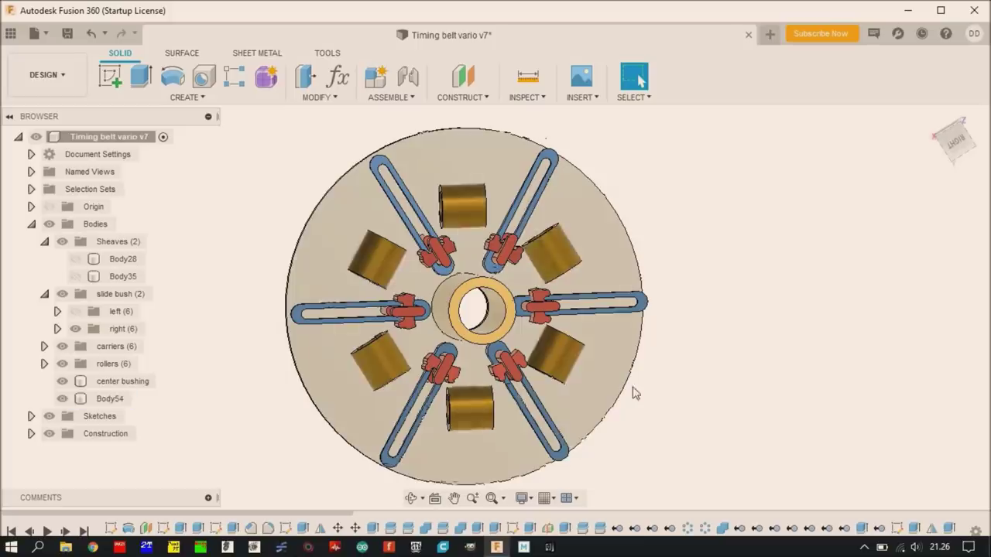
shift+middle_drag(663, 288, 570, 311)
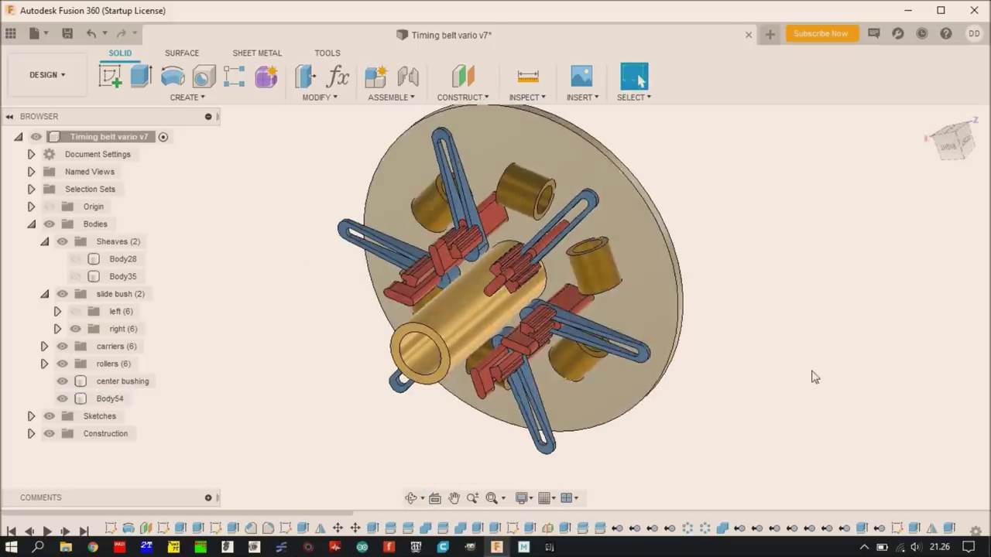
shift+middle_drag(748, 343, 790, 302)
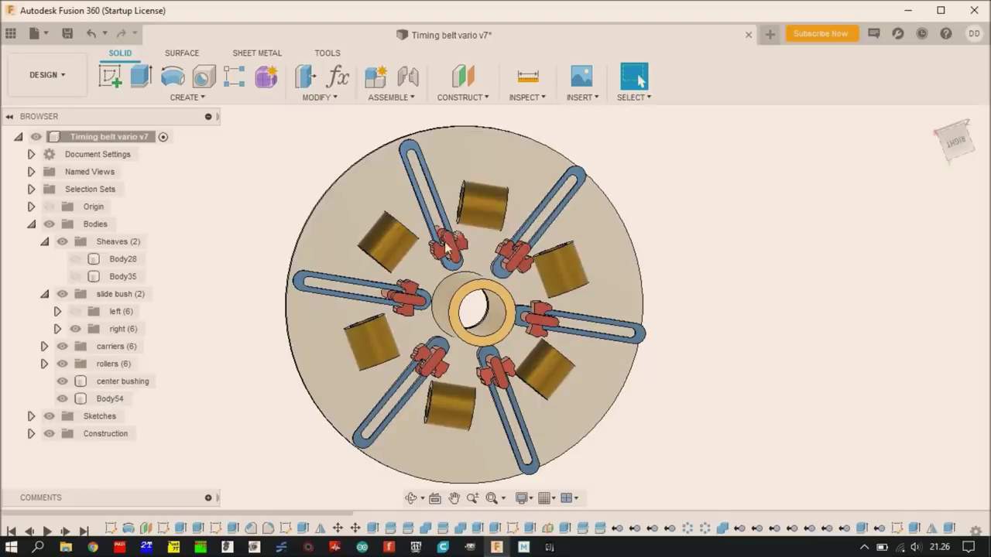
Select the Body54 disc and orbit it back to a near face-on view.
shift+middle_drag(494, 243, 568, 392)
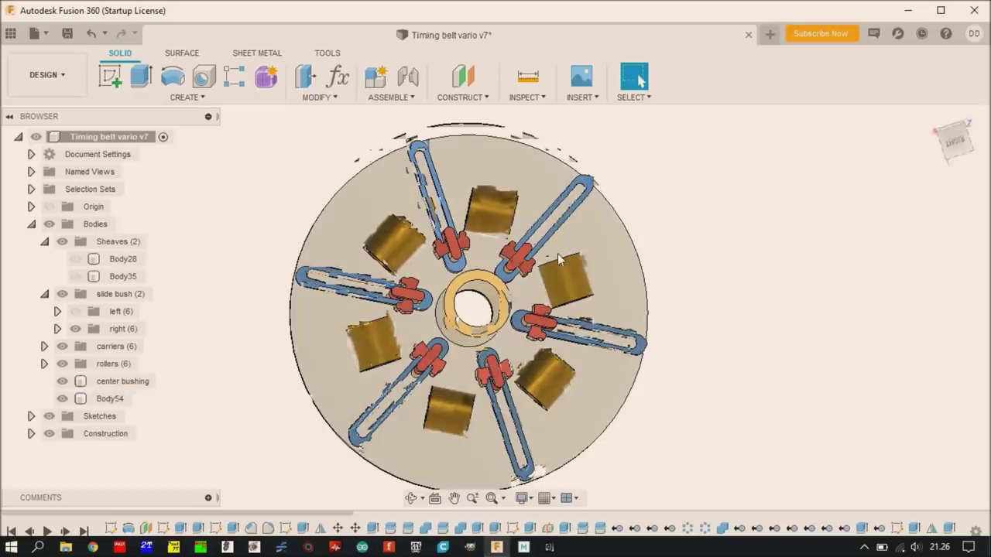
click(586, 322)
click(673, 392)
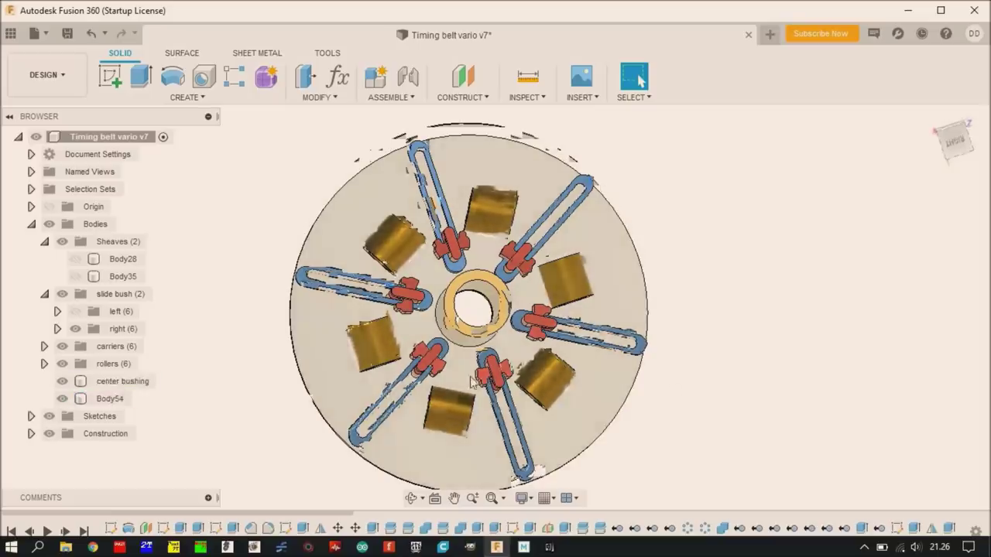
click(617, 304)
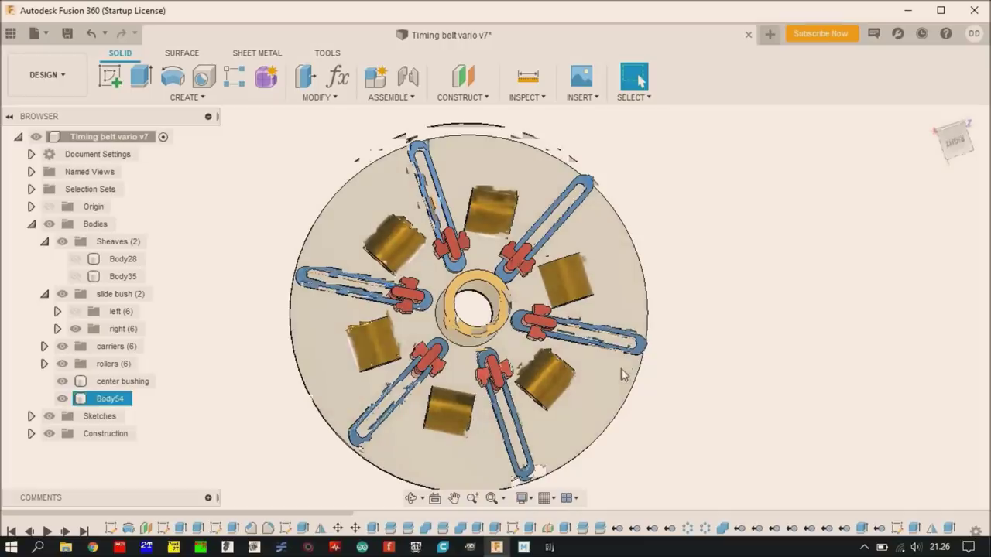
shift+middle_drag(627, 365, 471, 246)
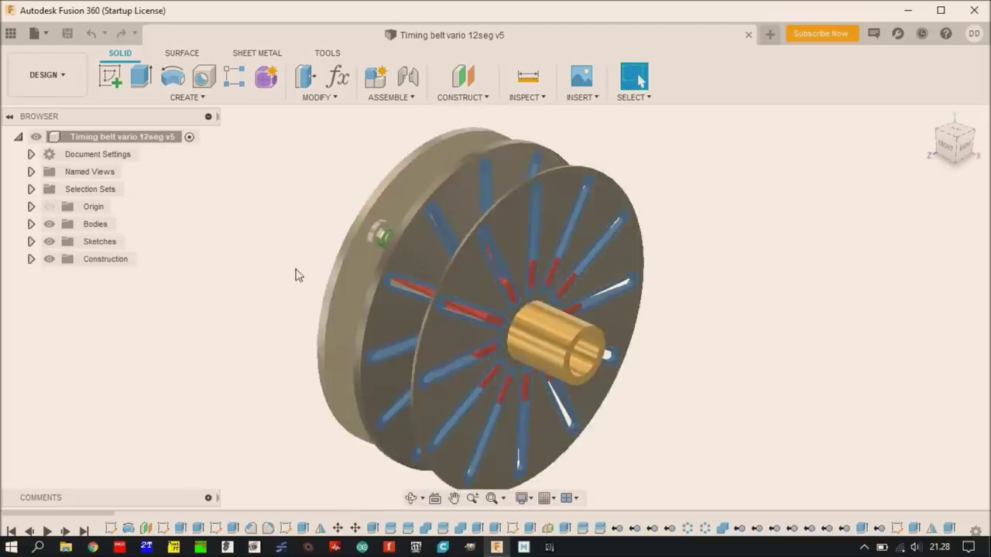
In the 12seg v5 design, expand Bodies and hide the left (12) slide bushes.
middle_drag(298, 275, 3, 213)
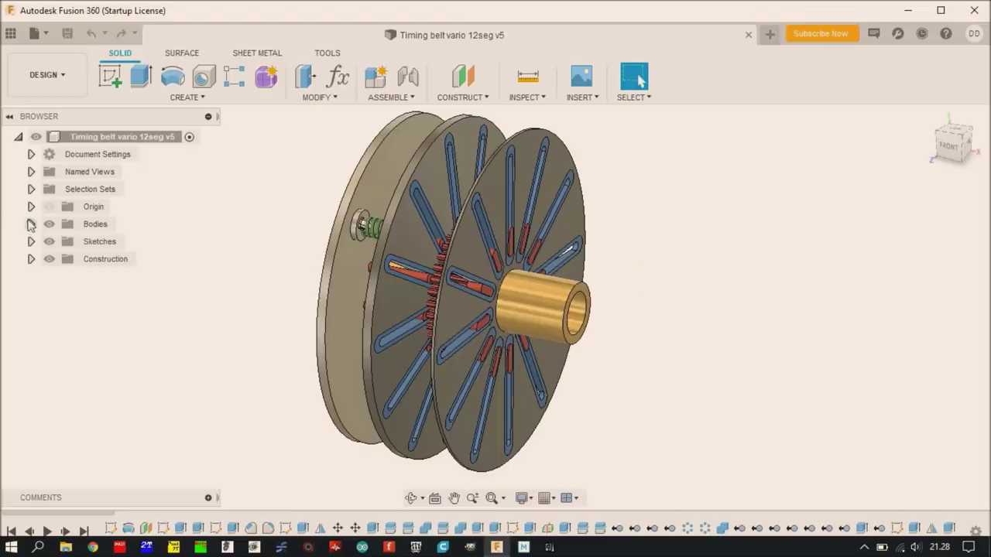
click(31, 224)
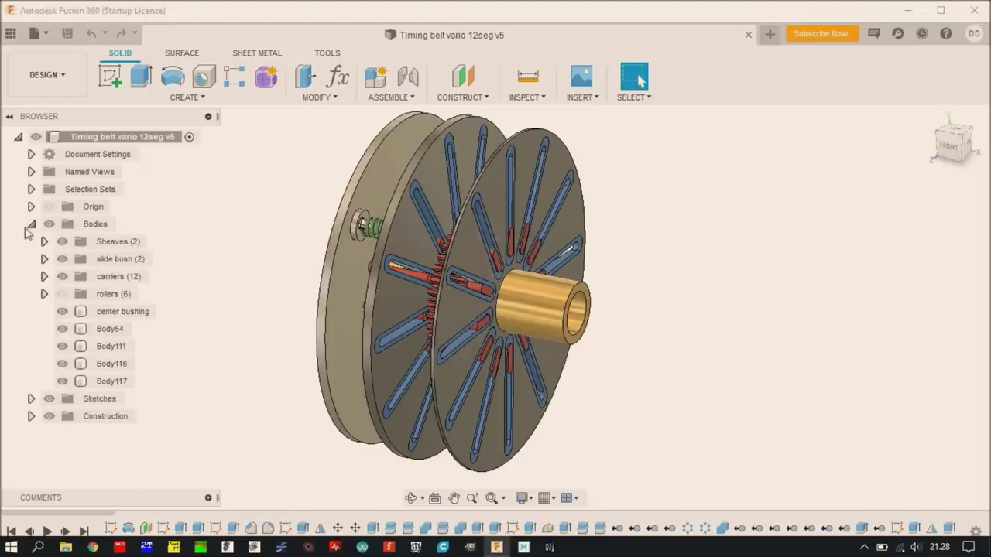
click(44, 258)
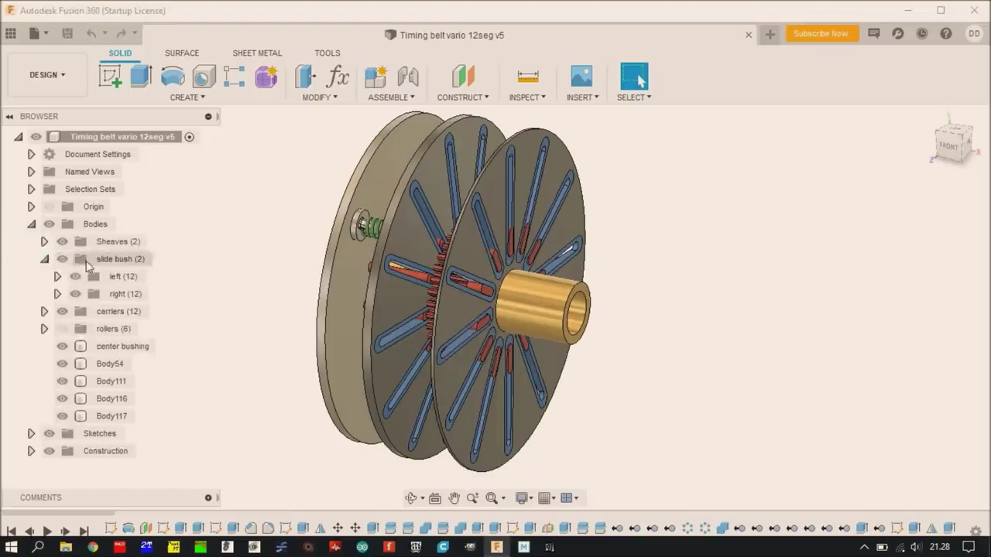
click(81, 279)
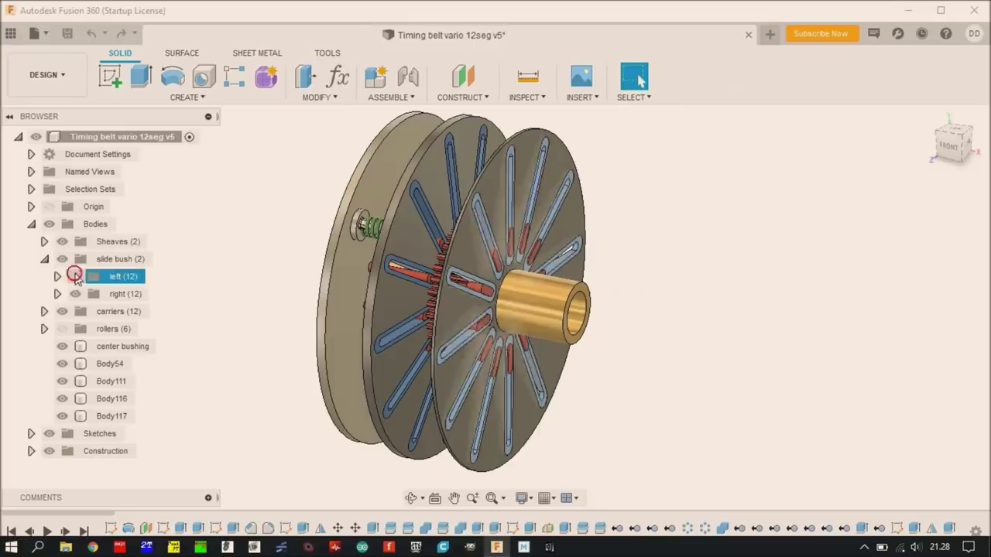
click(74, 276)
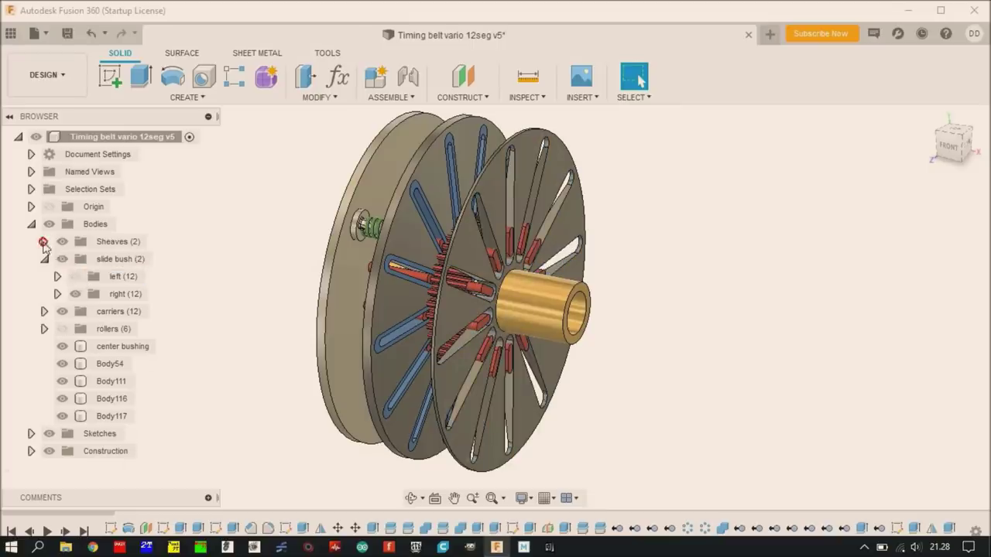
Expand the sheaves and hide the front sheave Body97.
click(44, 242)
click(75, 277)
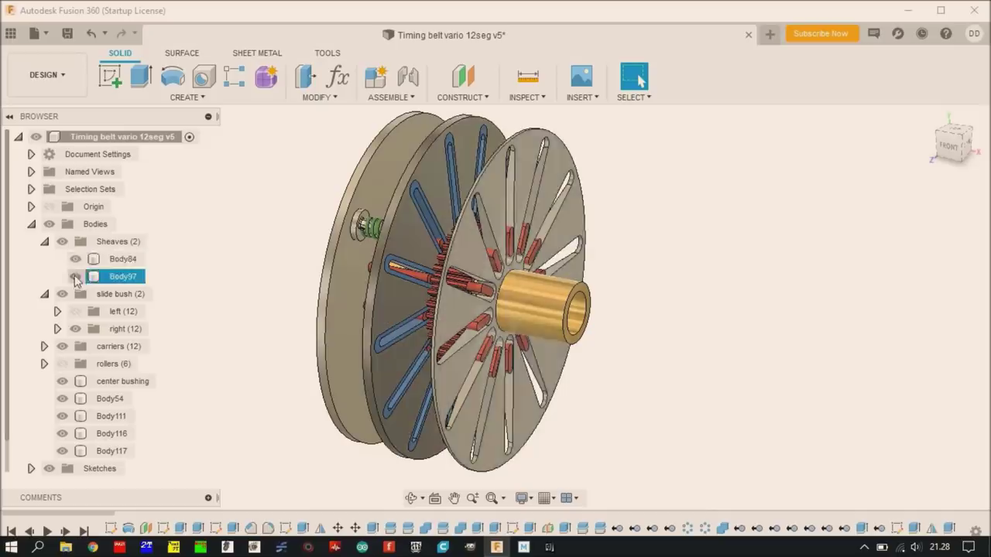
click(74, 276)
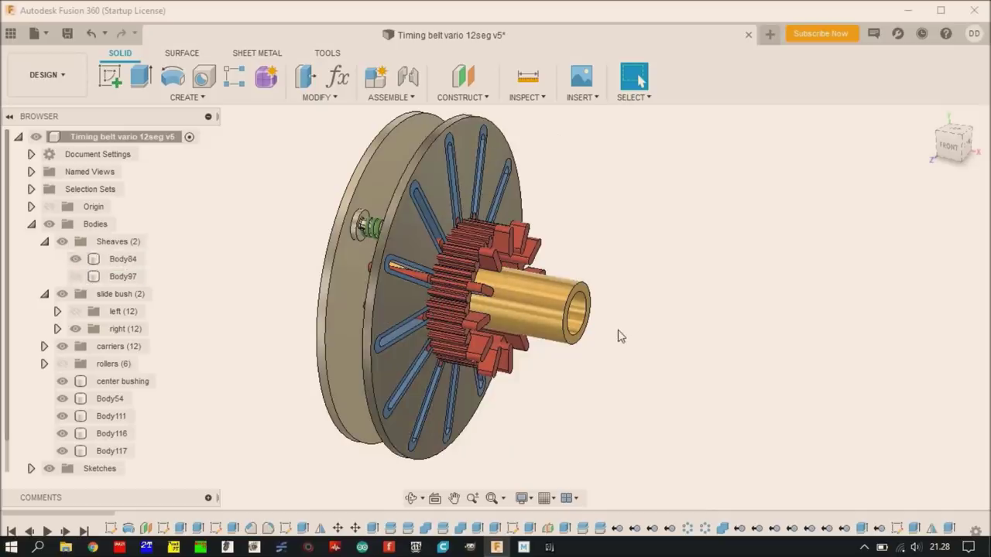
Orbit the 12-slider pulley from face-on to angled views, selecting Body84 and the center bushing.
shift+middle_drag(620, 337, 516, 247)
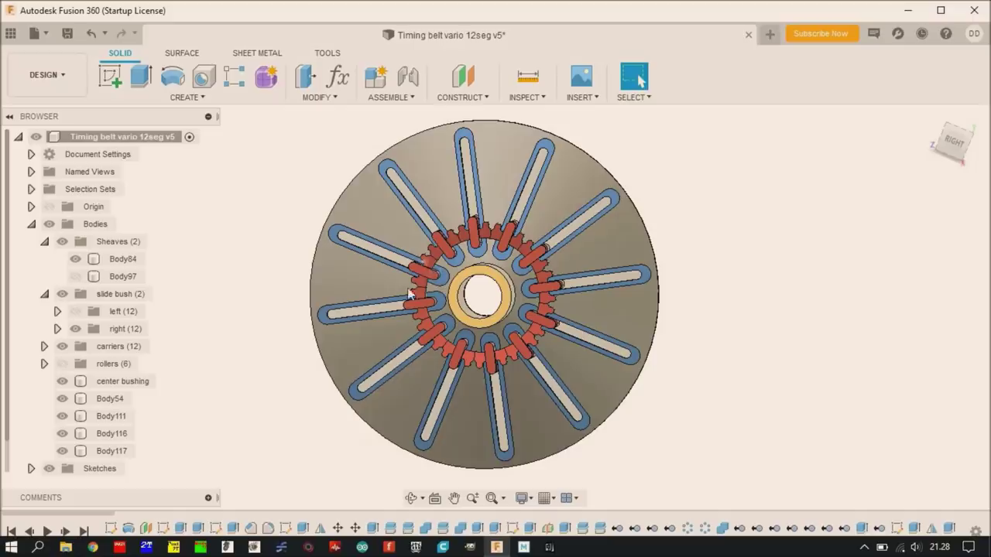
click(411, 294)
shift+middle_drag(395, 284, 481, 244)
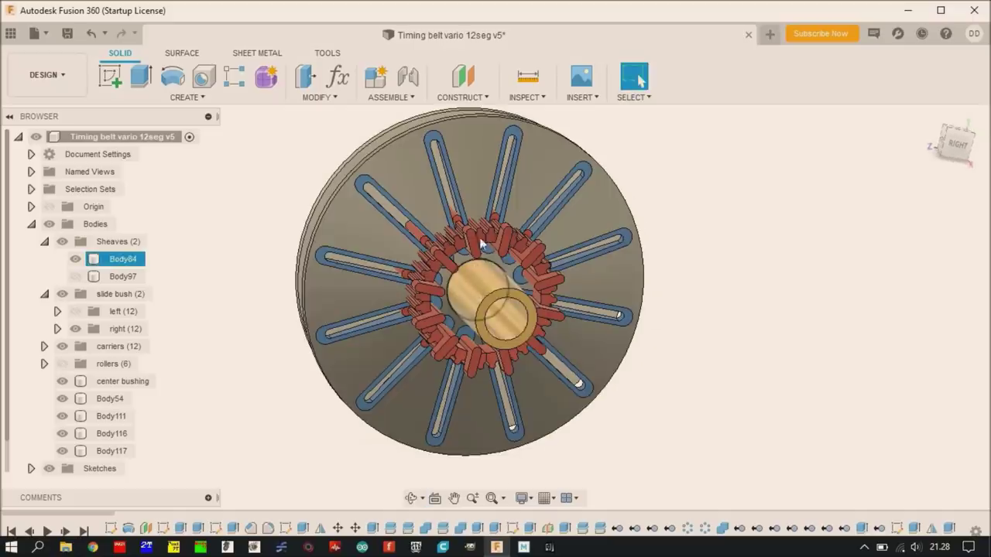
click(473, 267)
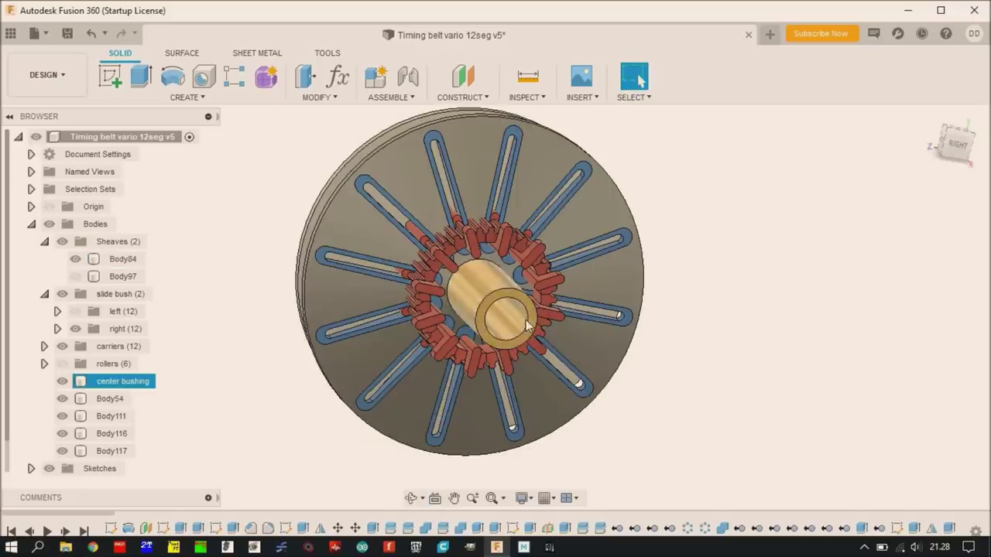
shift+middle_drag(526, 320, 478, 172)
click(477, 172)
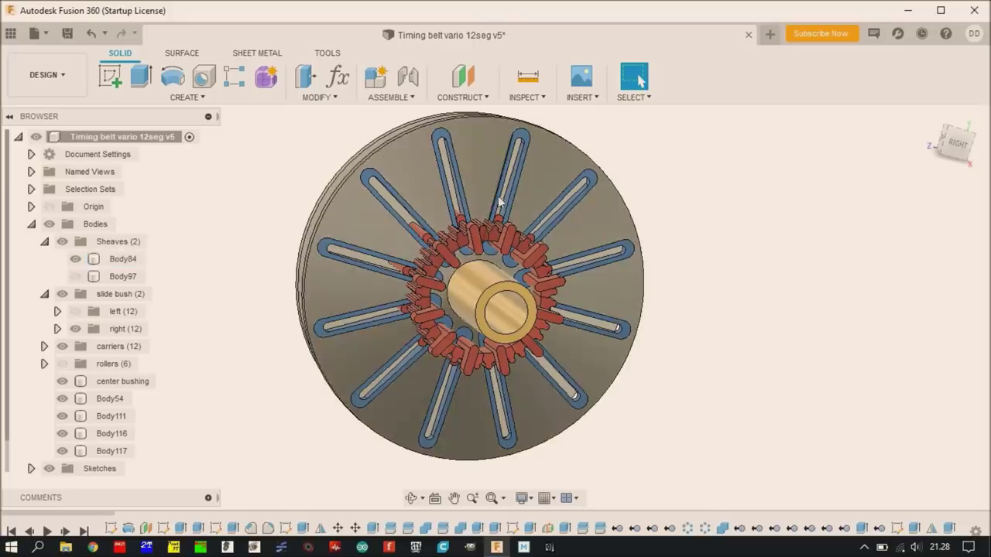
shift+middle_drag(487, 205, 602, 303)
click(532, 223)
Hide the outer disc Body54 to expose the springs and orbit around the center bushing.
key(Escape)
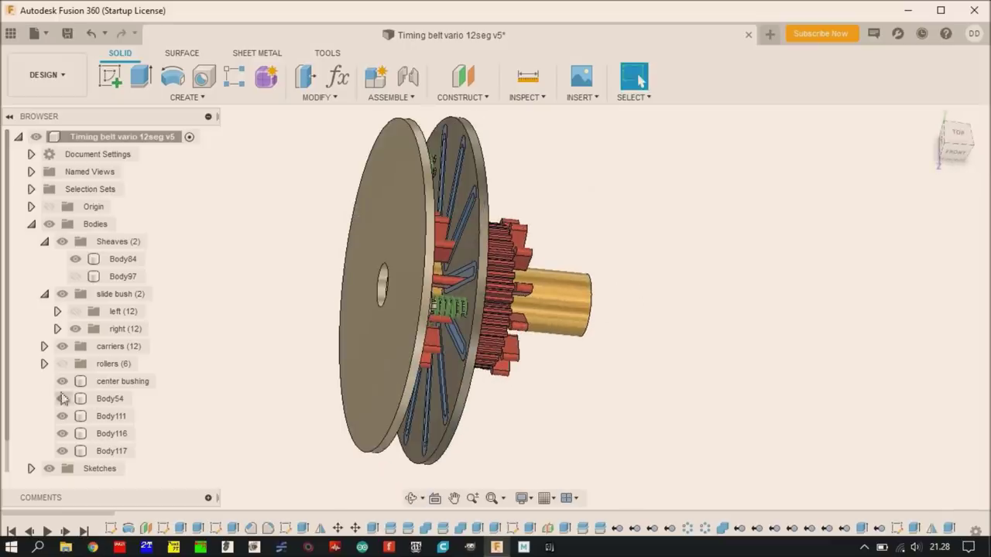
click(61, 399)
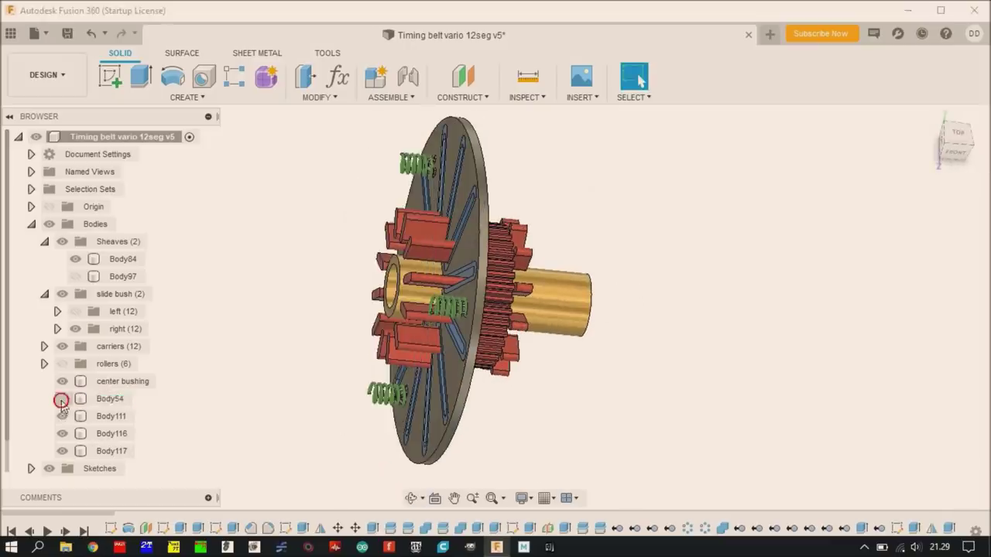
shift+middle_drag(250, 330, 411, 310)
key(Escape)
click(525, 295)
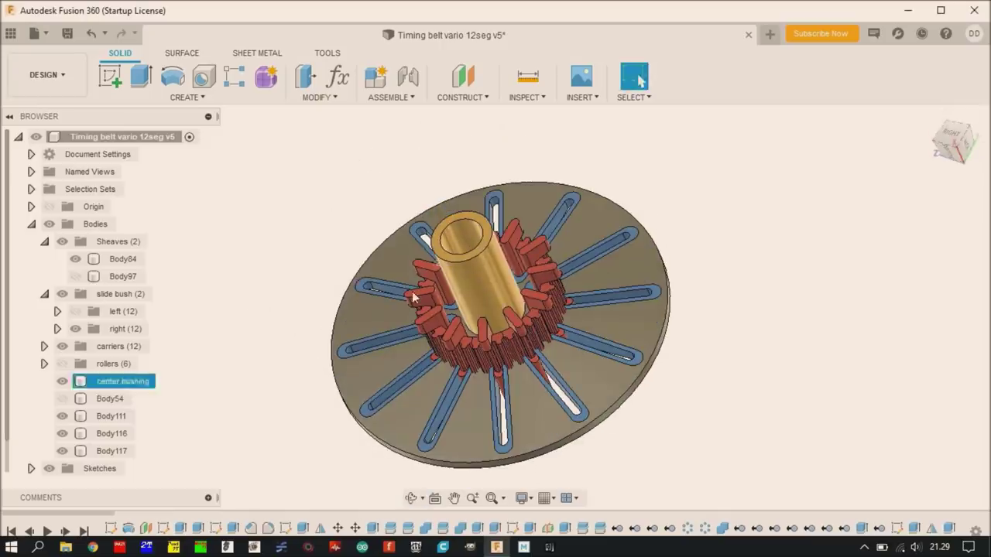
shift+middle_drag(525, 295, 639, 80)
shift+middle_drag(431, 196, 395, 236)
Show Body54 again and make the right sheave Body97 visible.
click(63, 398)
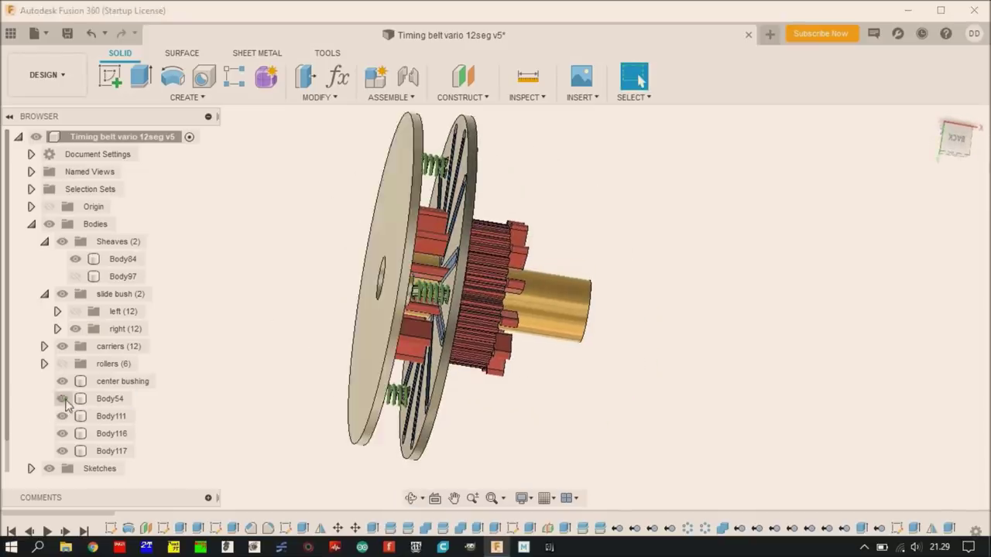
shift+middle_drag(419, 220, 457, 209)
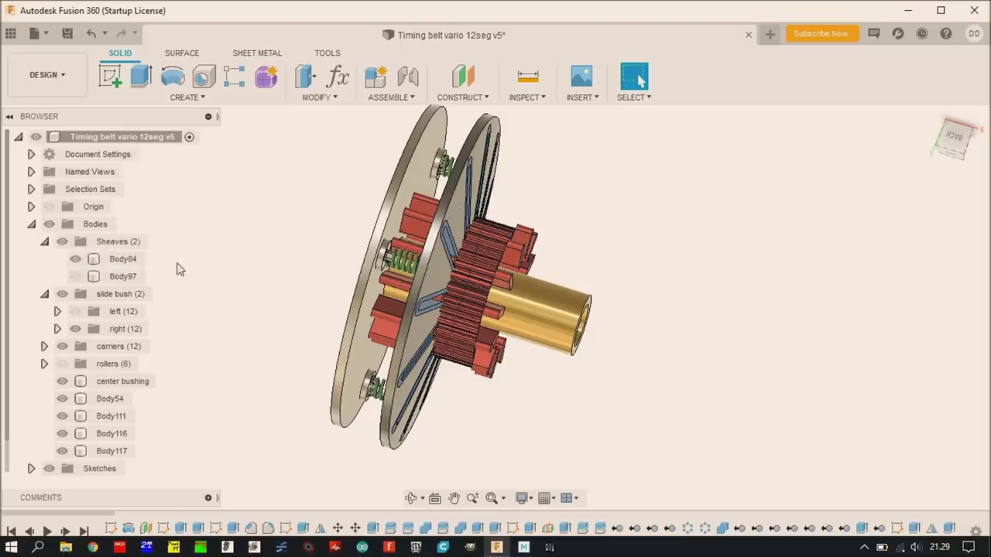
click(80, 277)
click(74, 277)
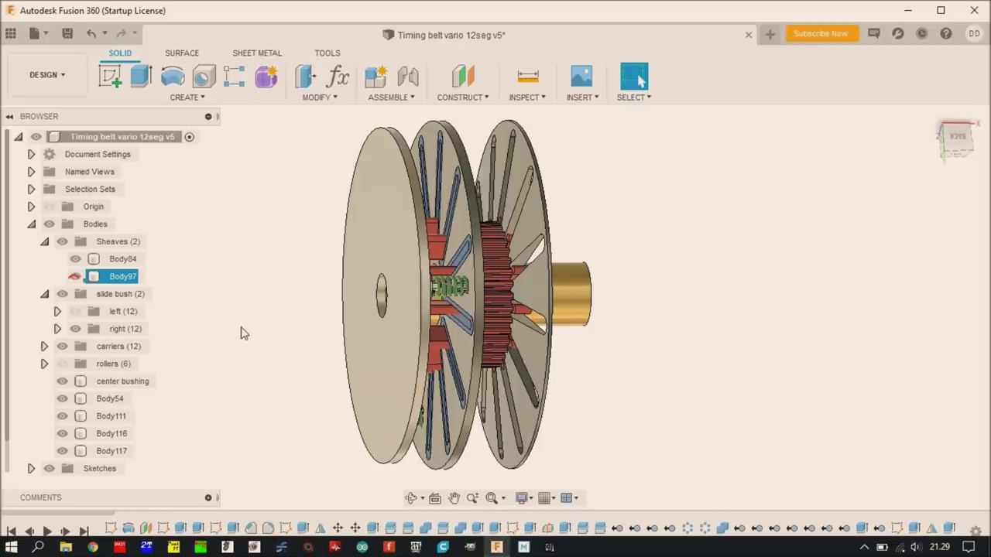
Hide the right sheave Body97 and orbit to see both sheave faces obliquely.
click(80, 279)
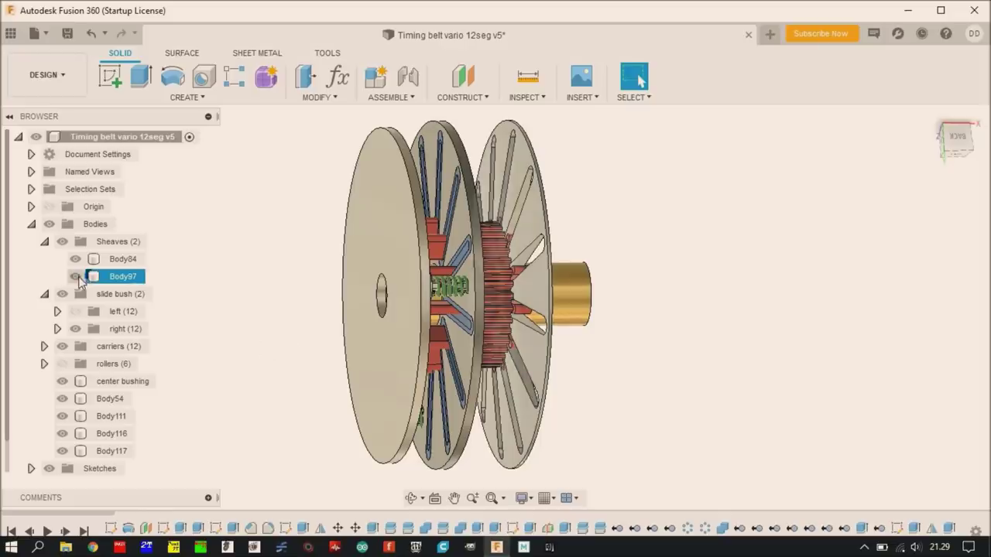
click(77, 277)
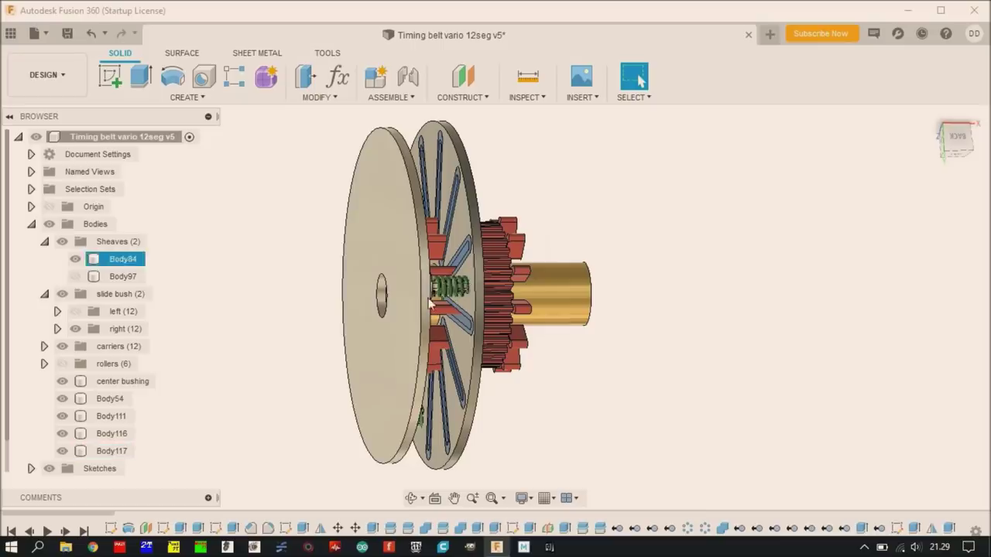
shift+middle_drag(384, 313, 411, 308)
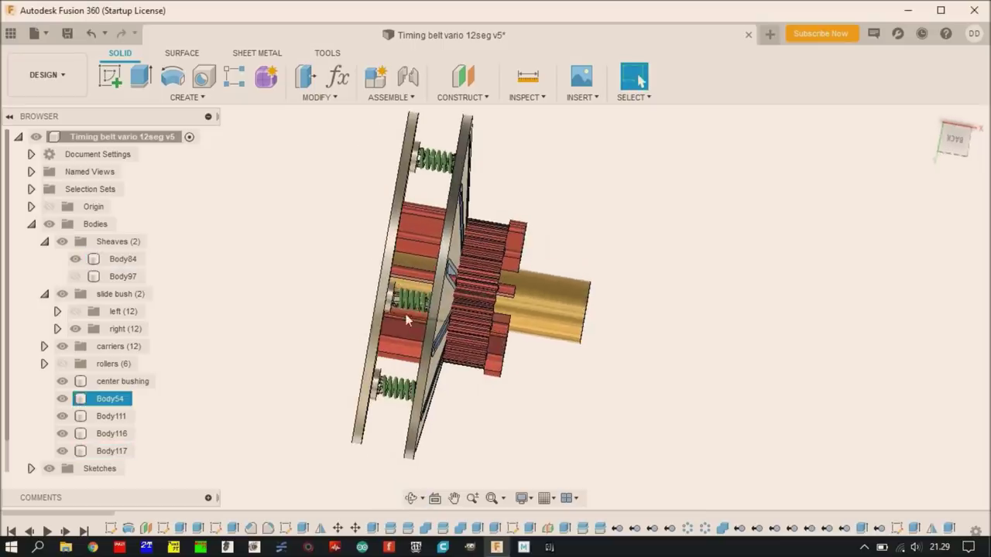
shift+middle_drag(515, 348, 544, 339)
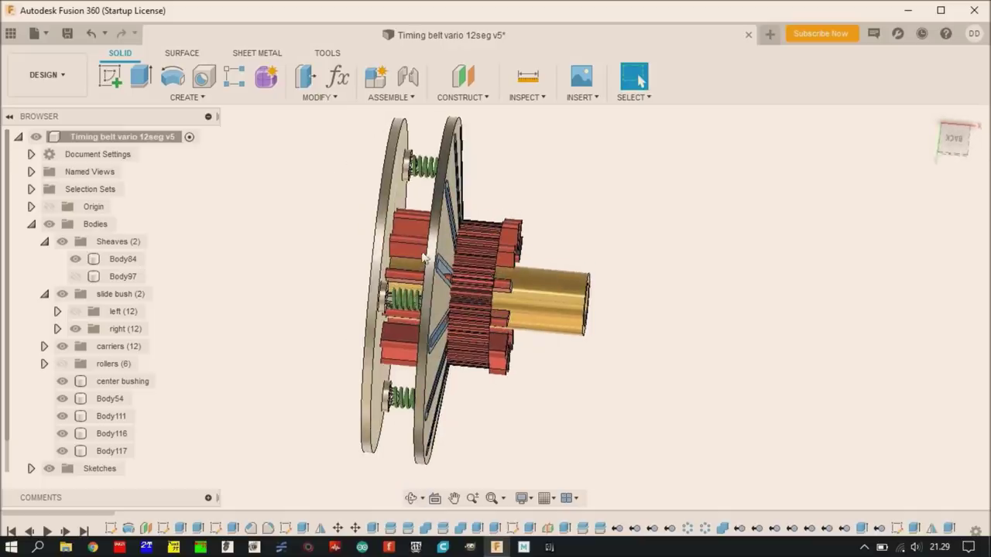
Select Body84, Body117 and Body116 to inspect them, then orbit to a front-left view.
click(449, 283)
key(Escape)
click(410, 307)
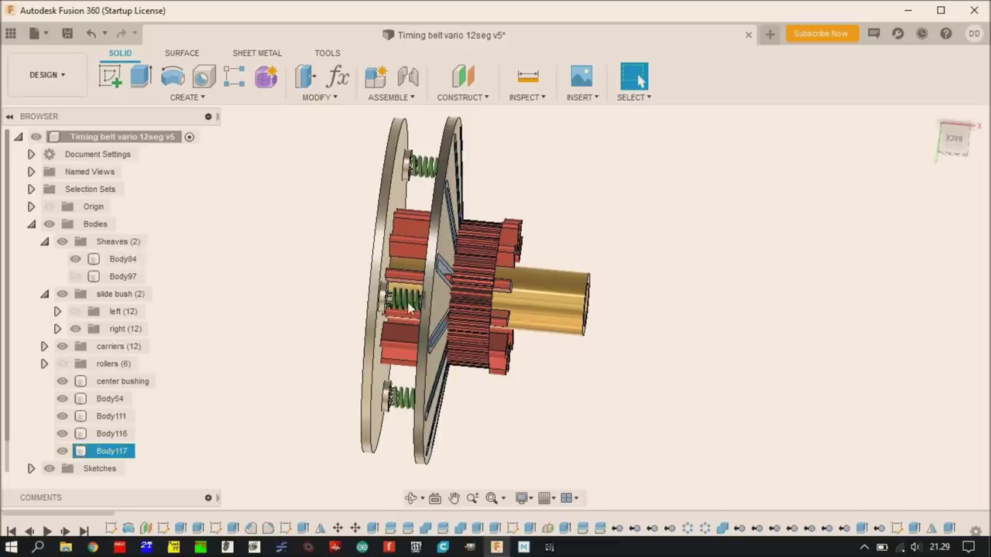
click(424, 176)
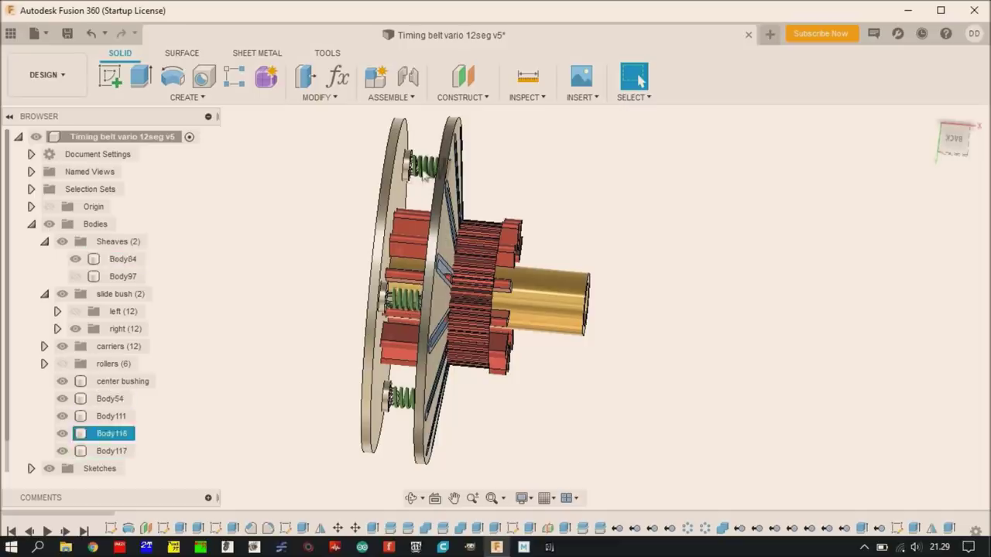
shift+middle_drag(334, 291, 474, 247)
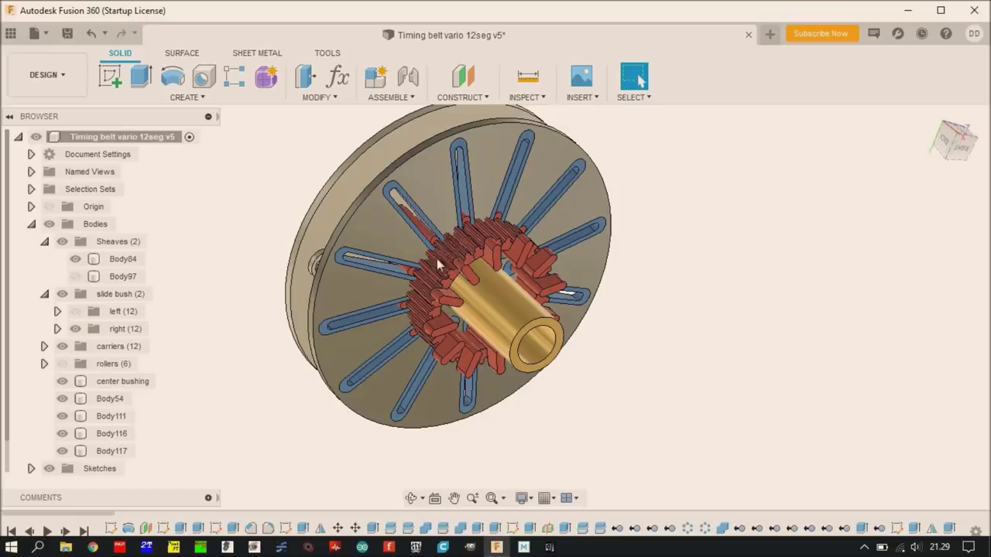
shift+middle_drag(434, 263, 525, 278)
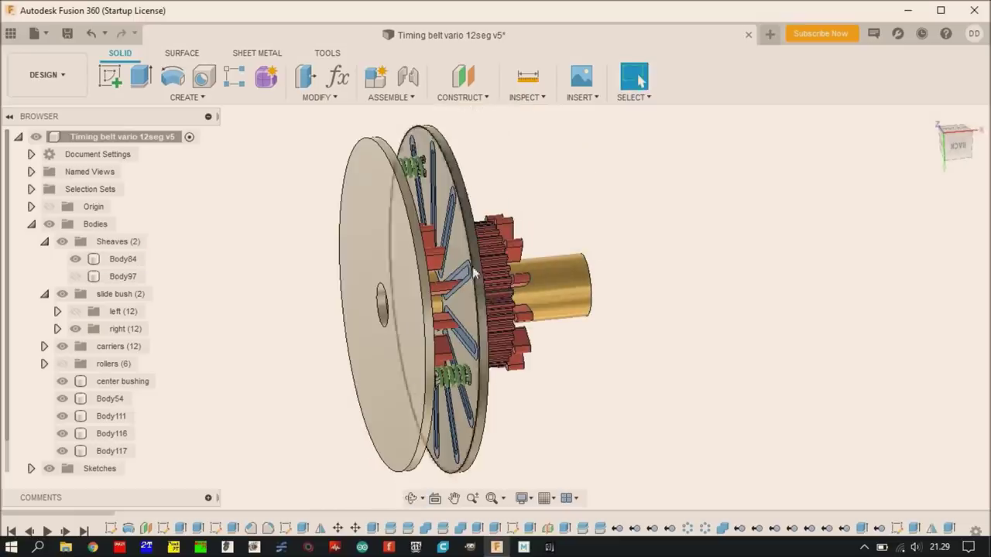
click(462, 233)
shift+middle_drag(551, 243, 458, 217)
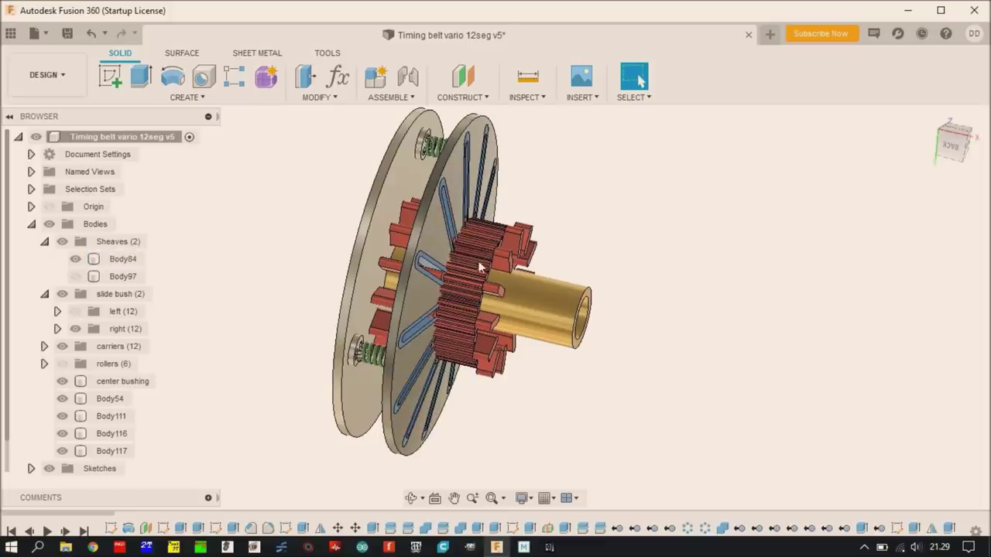
shift+middle_drag(461, 269, 503, 258)
shift+middle_drag(496, 302, 497, 217)
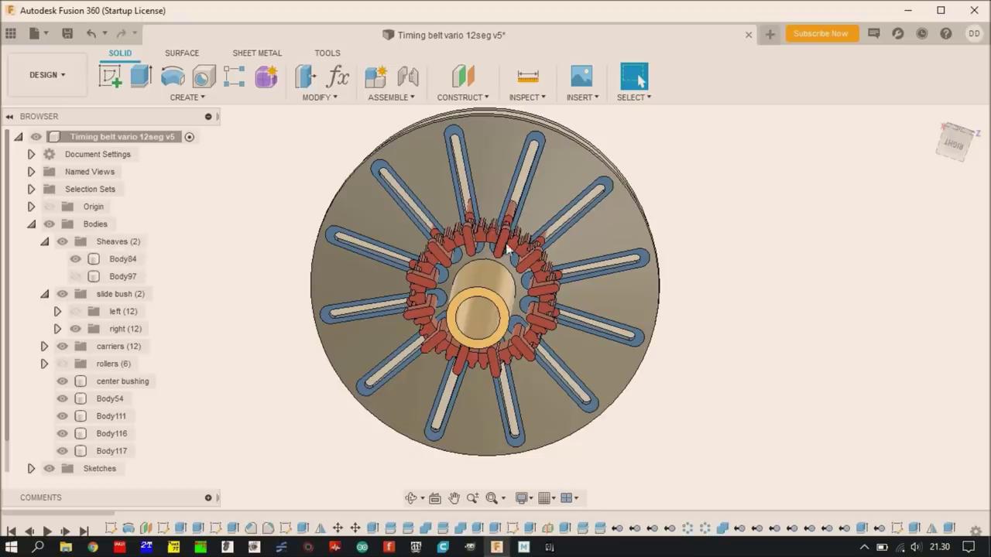
shift+middle_drag(489, 247, 639, 80)
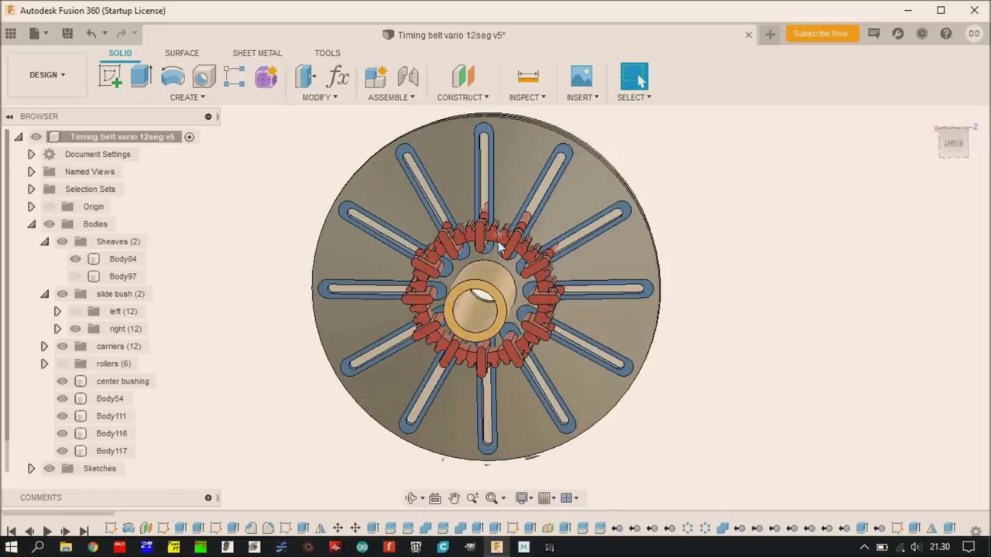
mouse_move(467, 257)
shift+middle_down()
mouse_move(609, 303)
mouse_move(635, 266)
mouse_move(575, 250)
mouse_move(635, 248)
mouse_move(565, 260)
mouse_move(617, 272)
mouse_move(597, 274)
mouse_move(497, 254)
mouse_move(458, 235)
mouse_move(468, 241)
shift+middle_up()
Zoom in on the Body84 sheave and hub, turning it face-on then oblique.
click(497, 254)
scroll(498, 259, up, 3)
click(468, 241)
scroll(468, 241, down, 2)
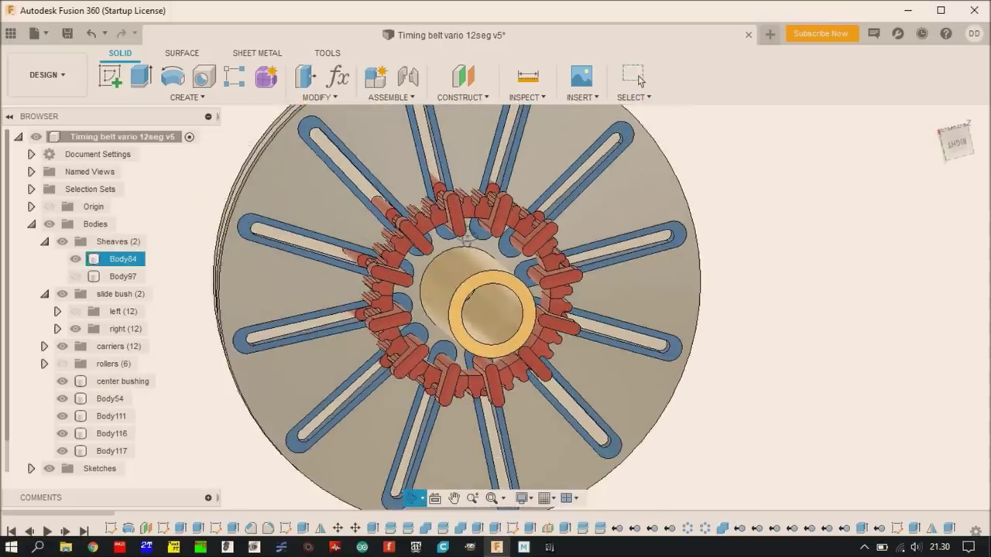
click(633, 77)
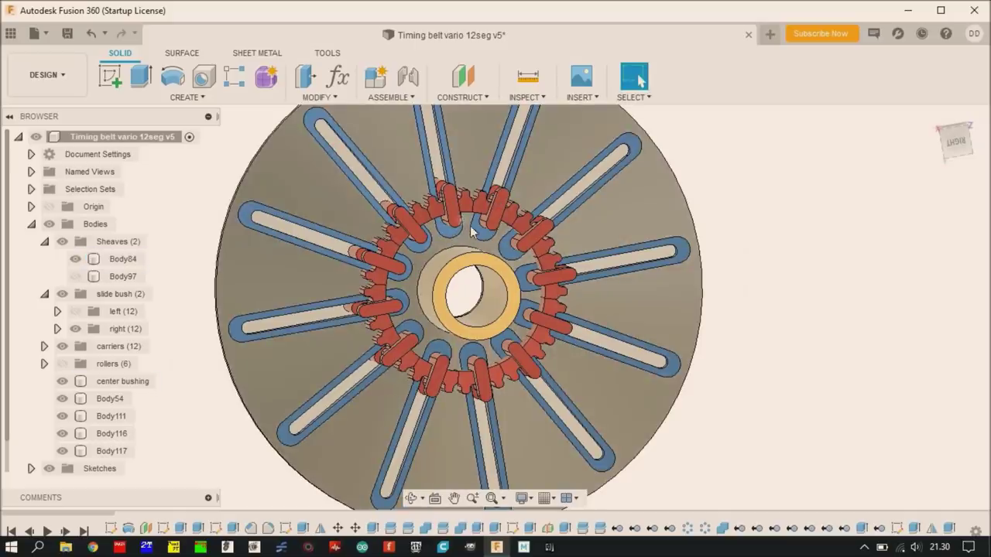
shift+middle_drag(424, 236, 424, 237)
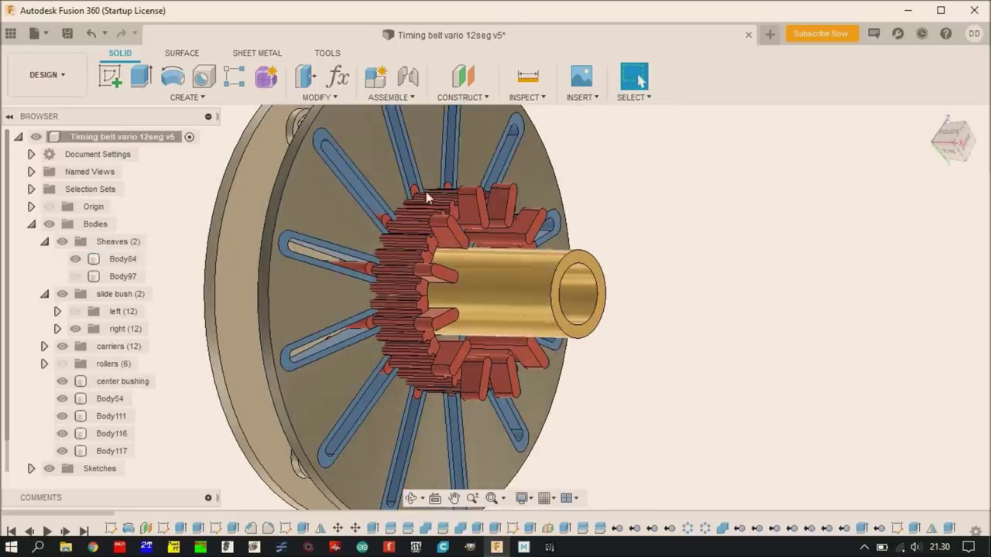
Select the center bushing and orbit between face-on and oblique views of the slider ring.
click(486, 314)
shift+middle_drag(485, 313, 410, 257)
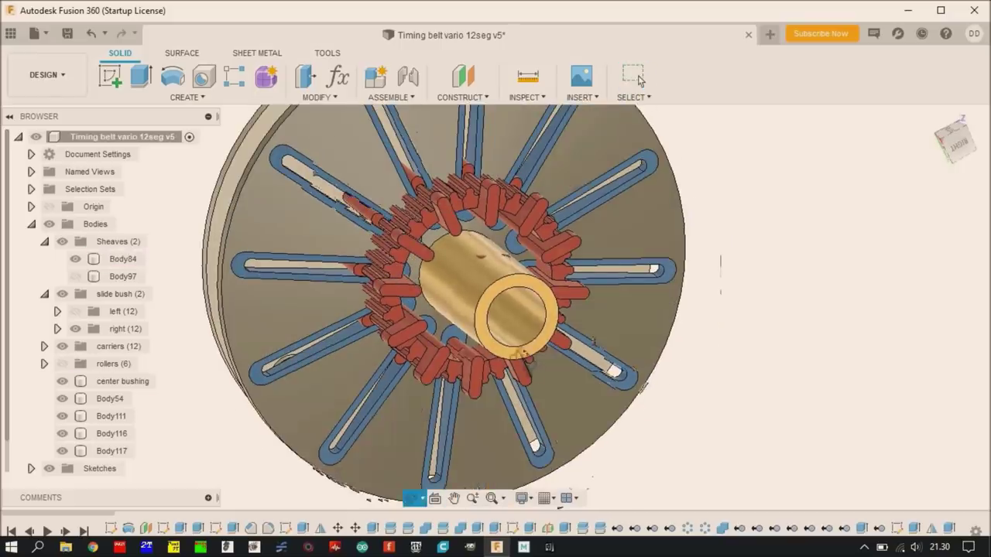
shift+middle_drag(433, 263, 455, 217)
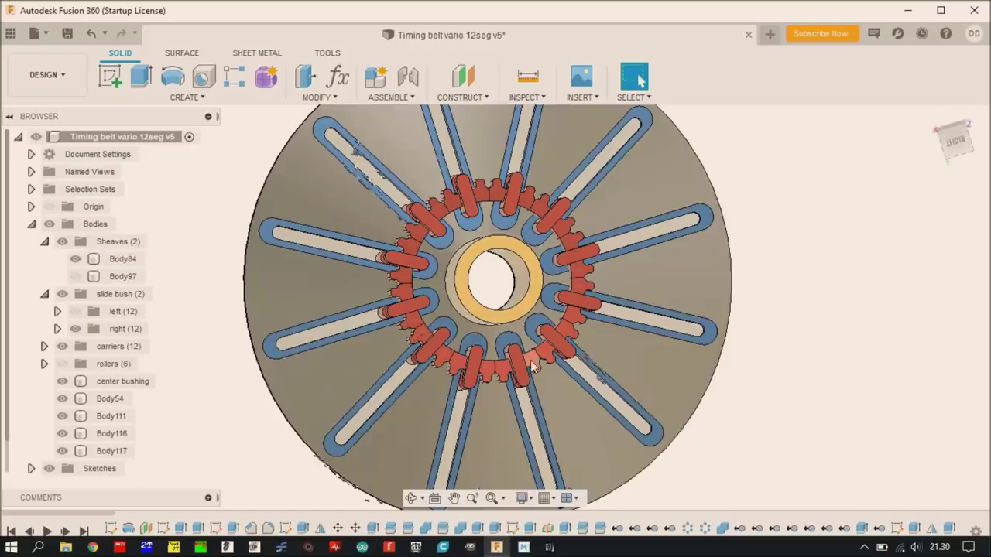
shift+middle_drag(534, 372, 499, 197)
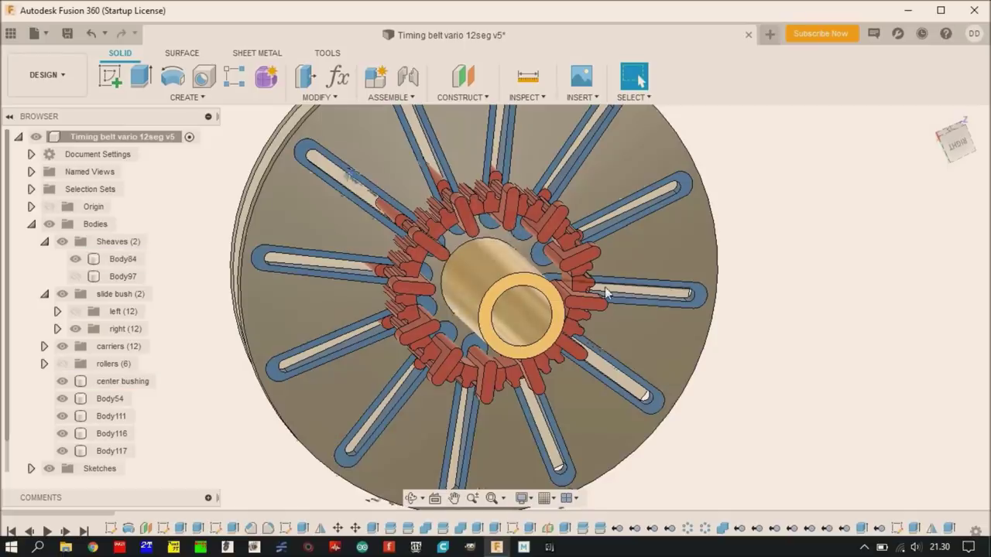
shift+middle_drag(620, 116, 489, 190)
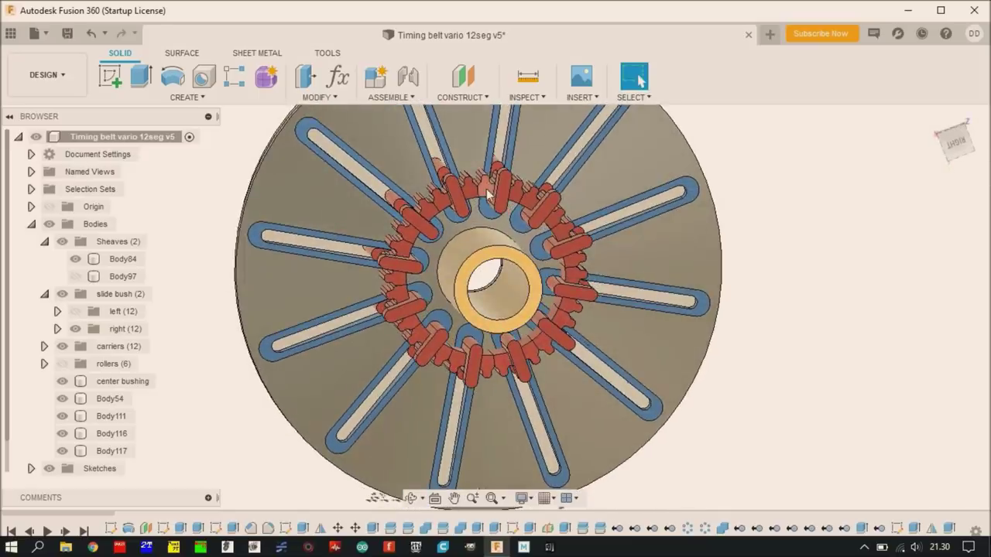
shift+middle_drag(594, 248, 500, 165)
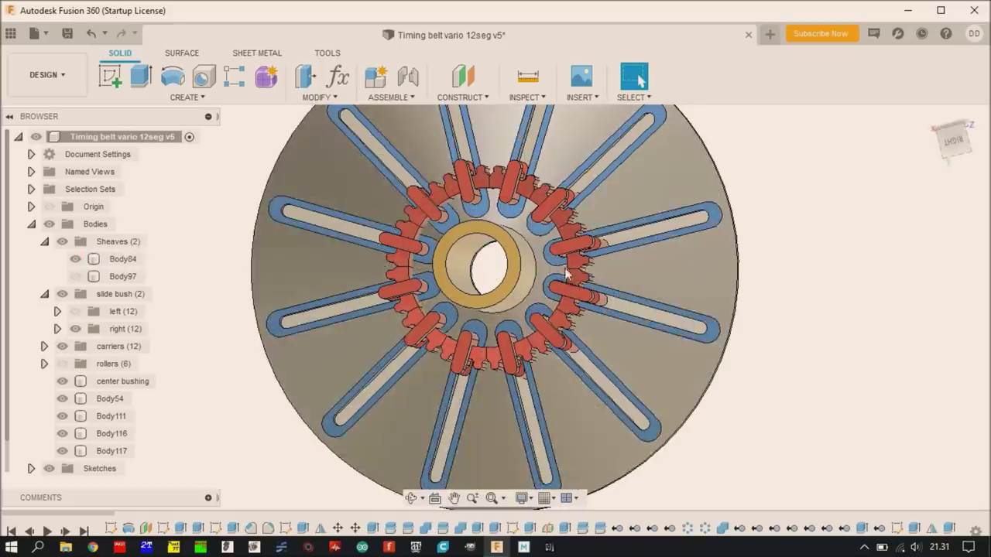
shift+middle_drag(411, 225, 470, 216)
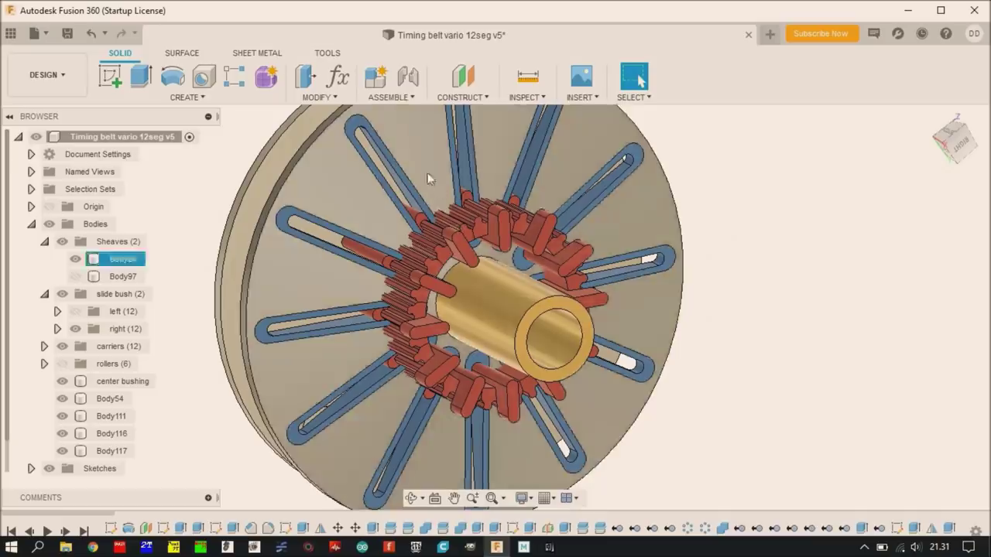